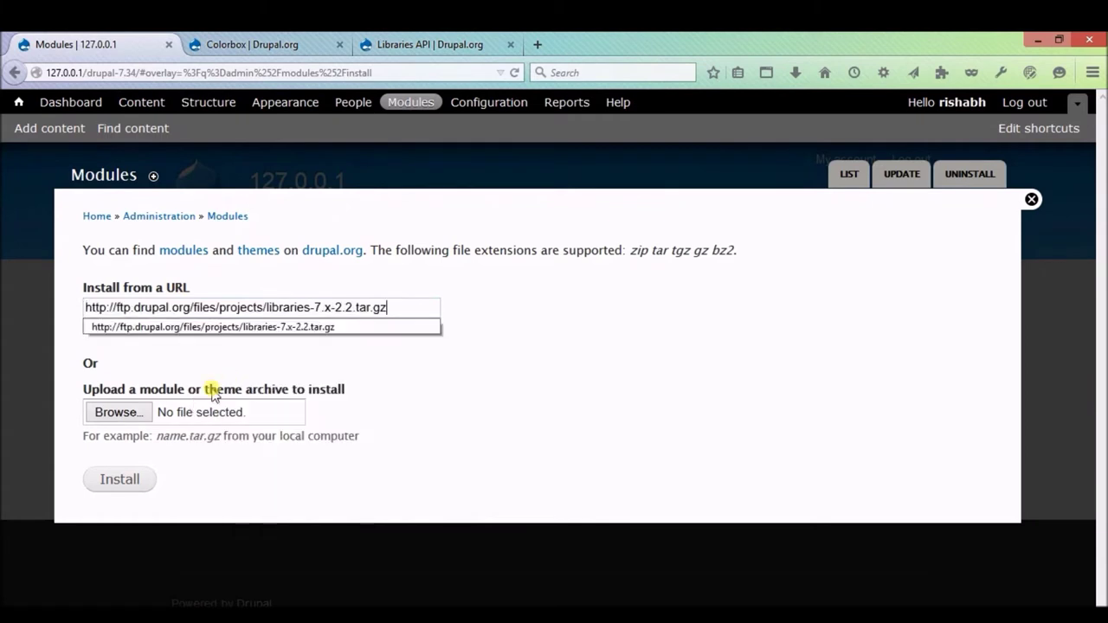
{"action": "left_click", "coordinate": [117, 481]}
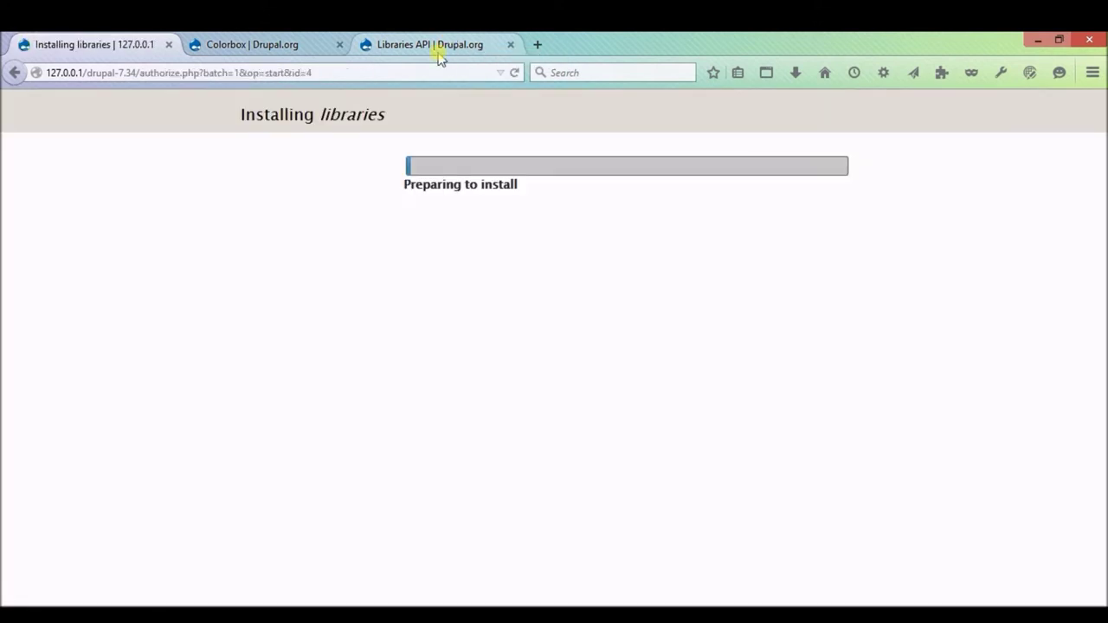
{"action": "left_click", "coordinate": [452, 296]}
{"action": "left_click", "coordinate": [382, 44]}
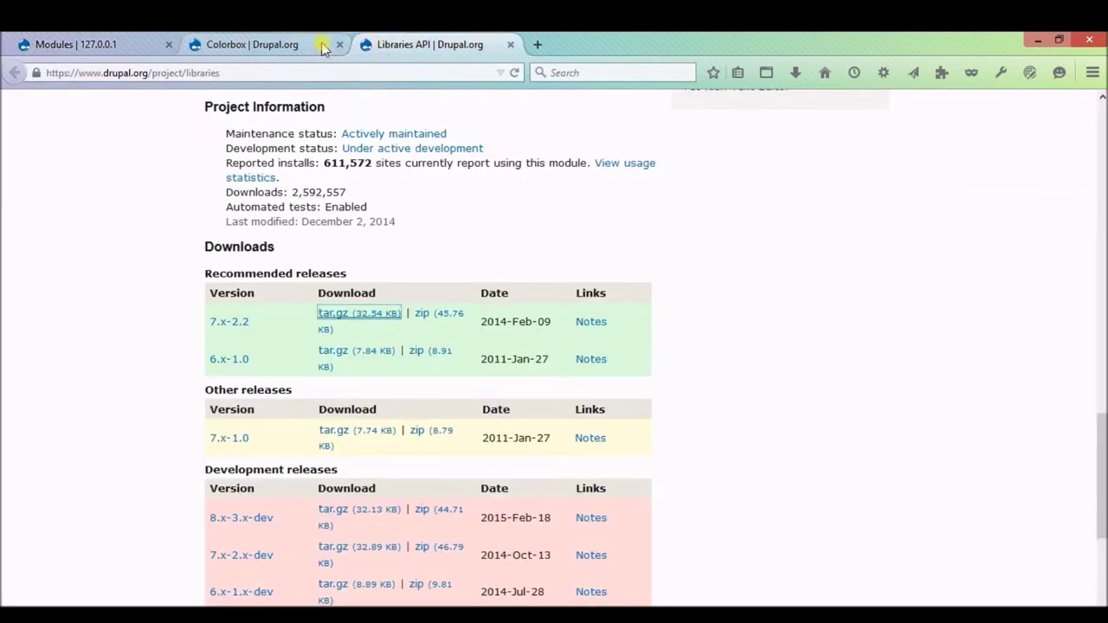
{"action": "left_click", "coordinate": [510, 44]}
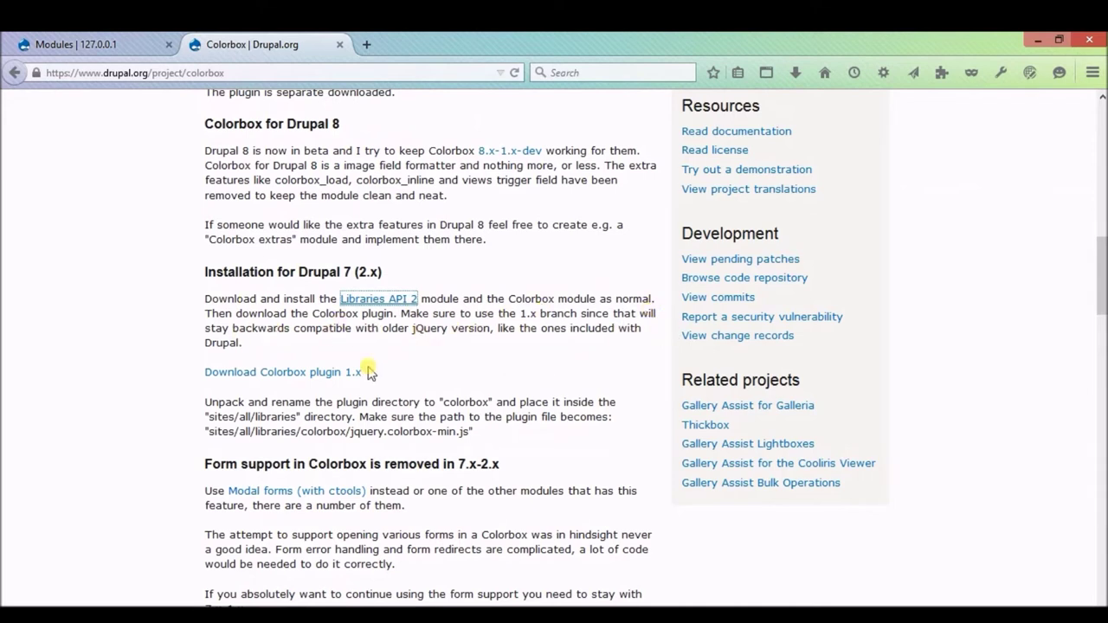
{"action": "right_click", "coordinate": [326, 381]}
{"action": "key", "text": "Escape"}
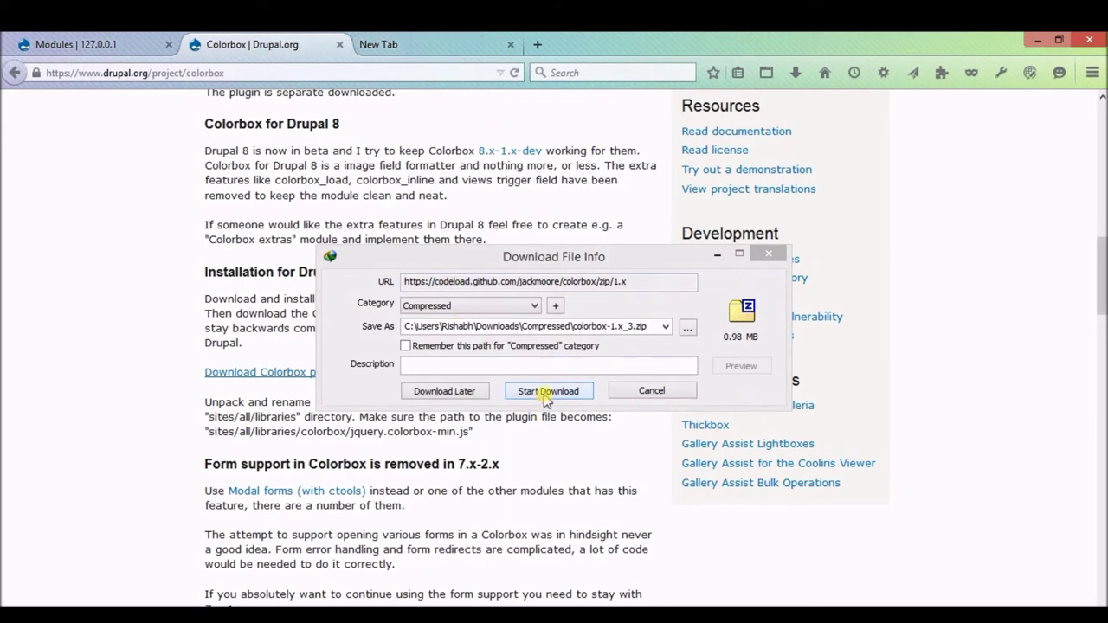
{"action": "left_click", "coordinate": [642, 396]}
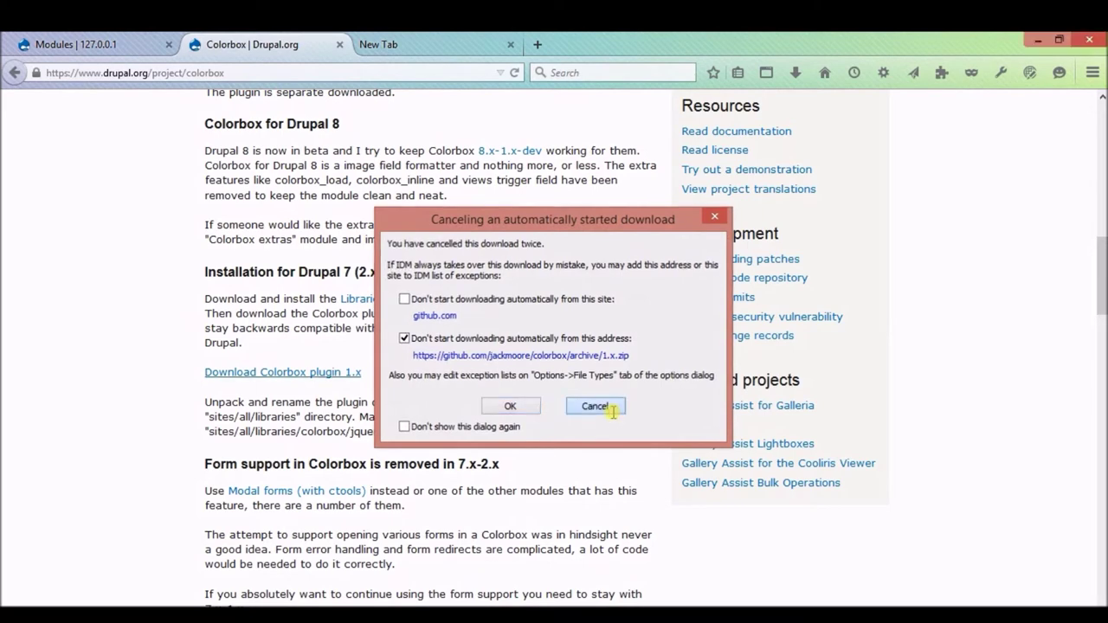
{"action": "left_click", "coordinate": [598, 404]}
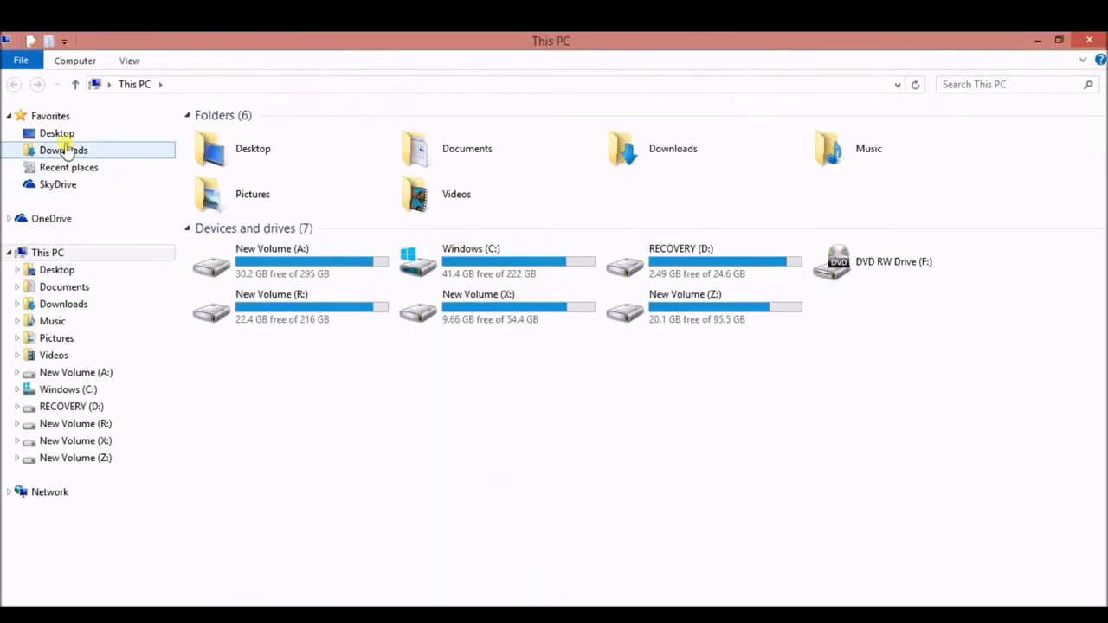
Step: In File Explorer, copy the colorbox-1.x folder from the colorbox folder in Downloads
{"action": "left_click", "coordinate": [65, 150]}
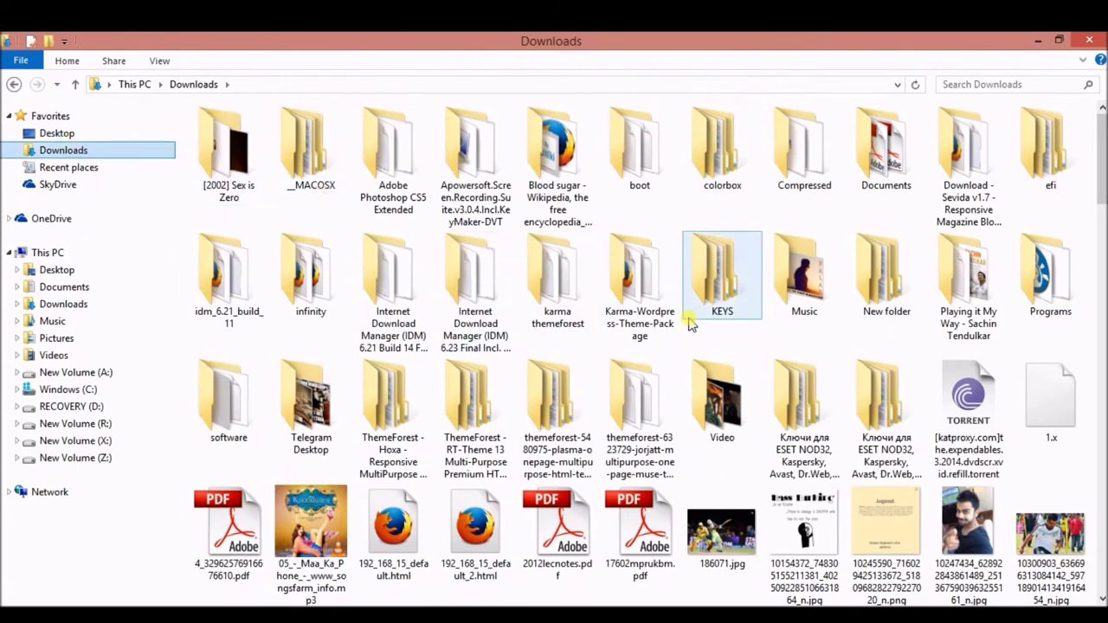
{"action": "double_click", "coordinate": [735, 152]}
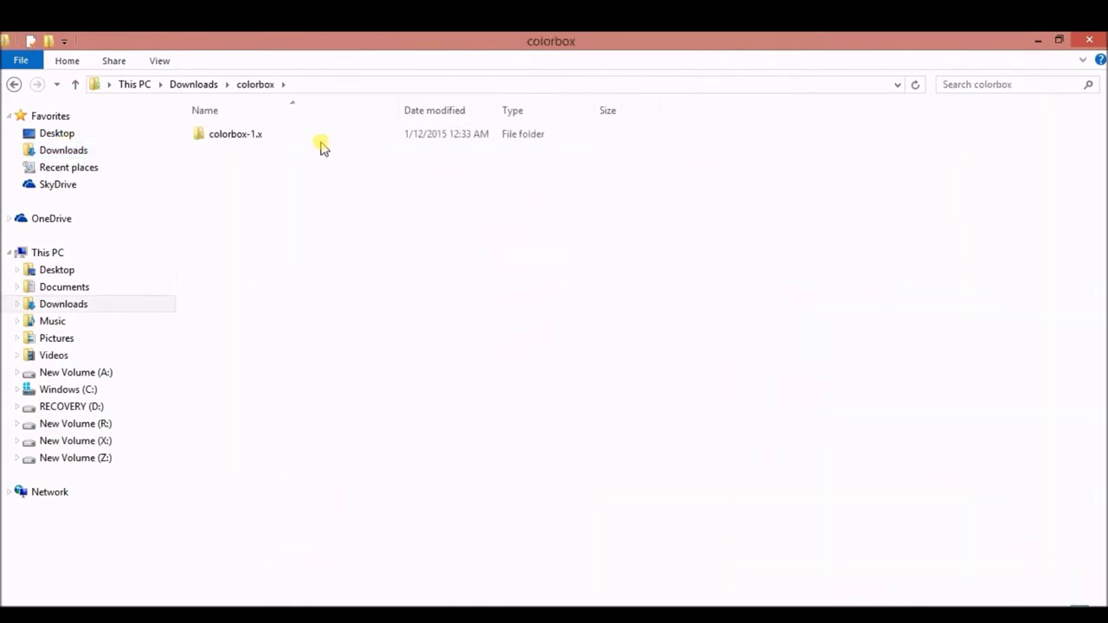
{"action": "left_click", "coordinate": [271, 134]}
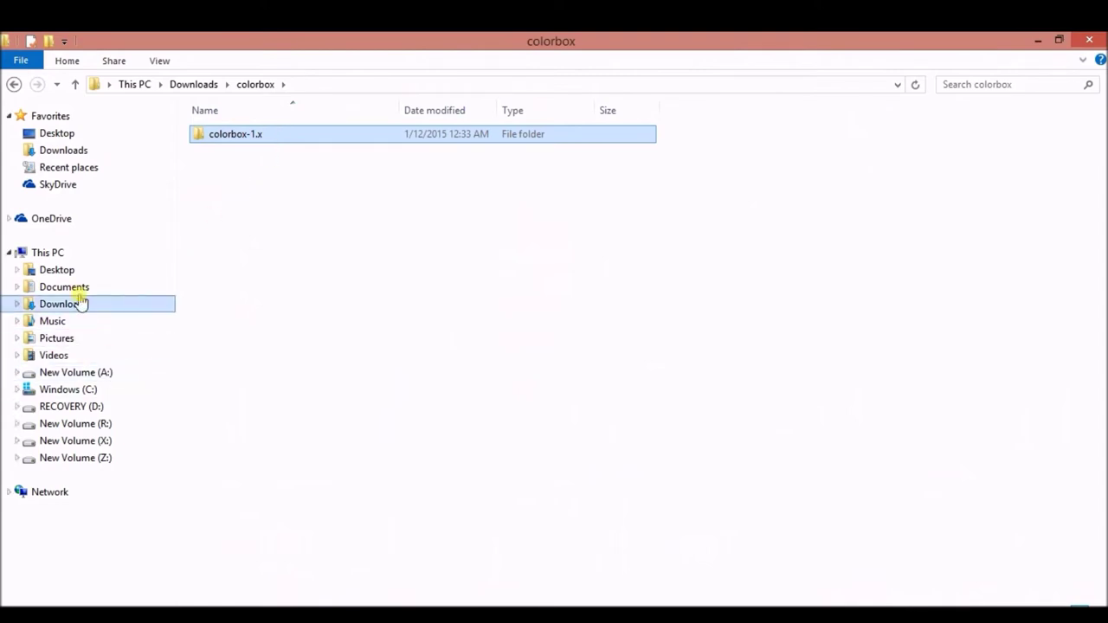
Step: Go to the Drupal site's sites\all folder under C:\wamp\www\drupal-7.34
{"action": "left_click", "coordinate": [52, 389]}
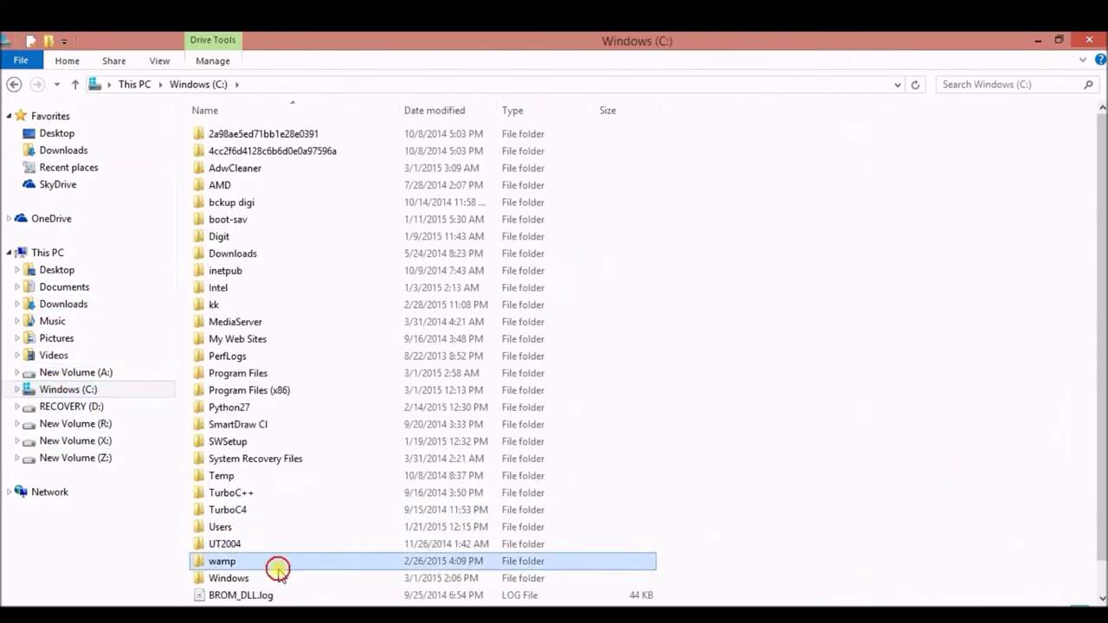
{"action": "double_click", "coordinate": [282, 561]}
{"action": "double_click", "coordinate": [251, 221]}
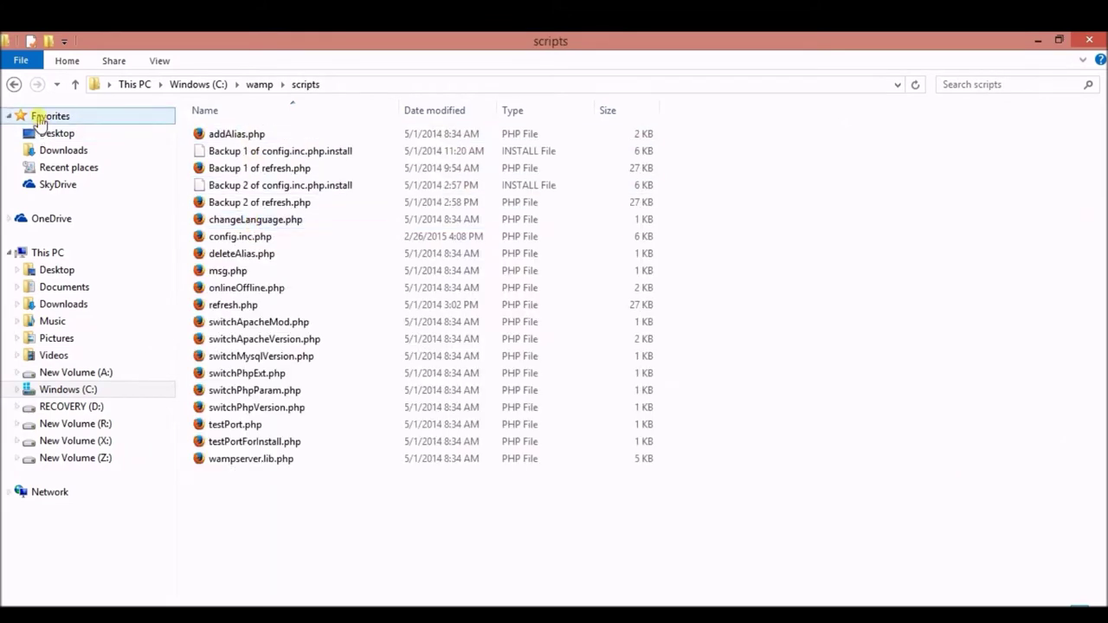
{"action": "left_click", "coordinate": [14, 84]}
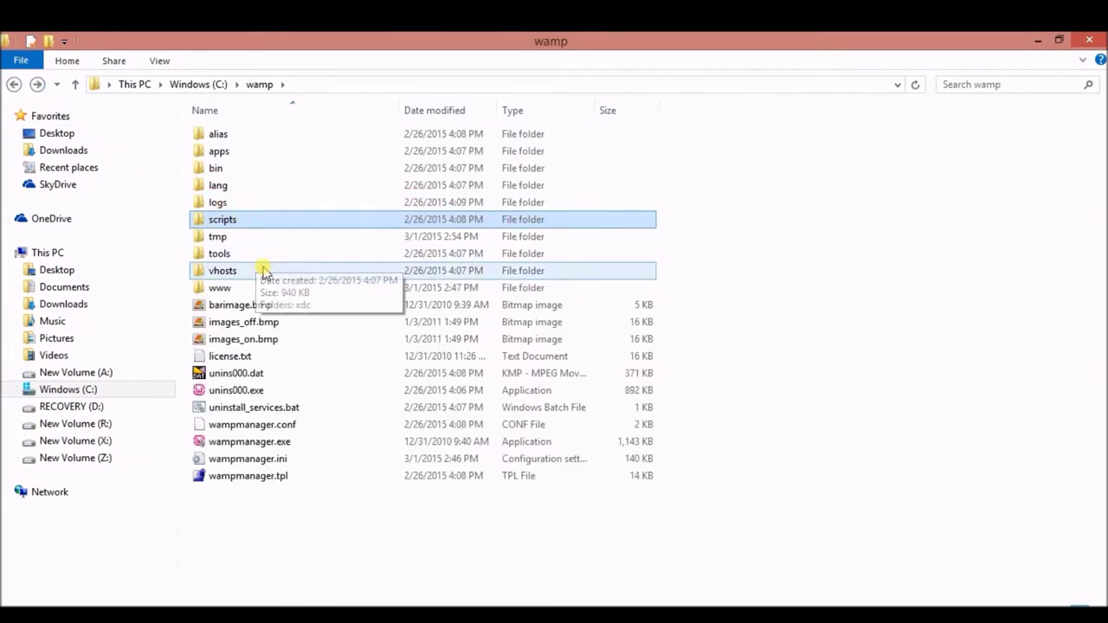
{"action": "double_click", "coordinate": [270, 289]}
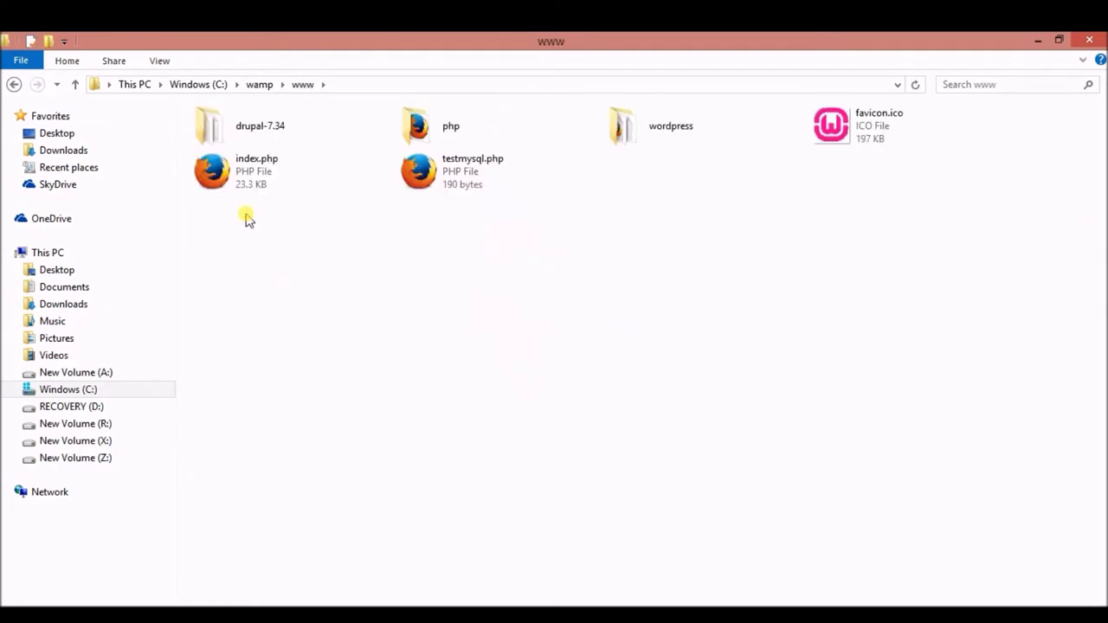
{"action": "double_click", "coordinate": [279, 133]}
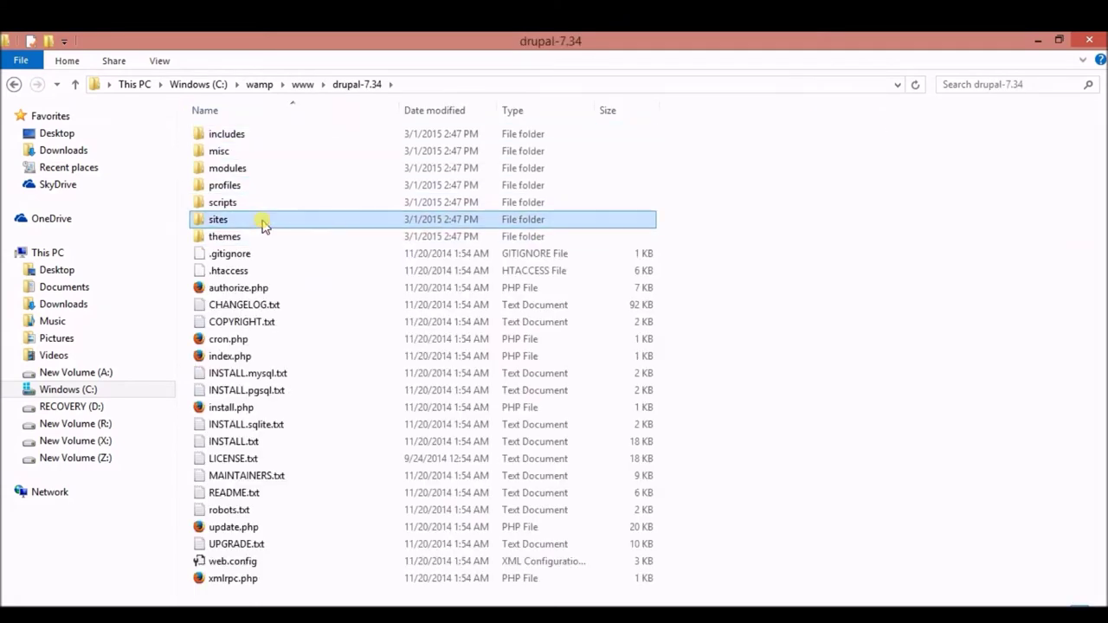
{"action": "double_click", "coordinate": [262, 221]}
{"action": "double_click", "coordinate": [241, 137]}
Step: Create a new folder named libraries inside sites\all
{"action": "right_click", "coordinate": [292, 250]}
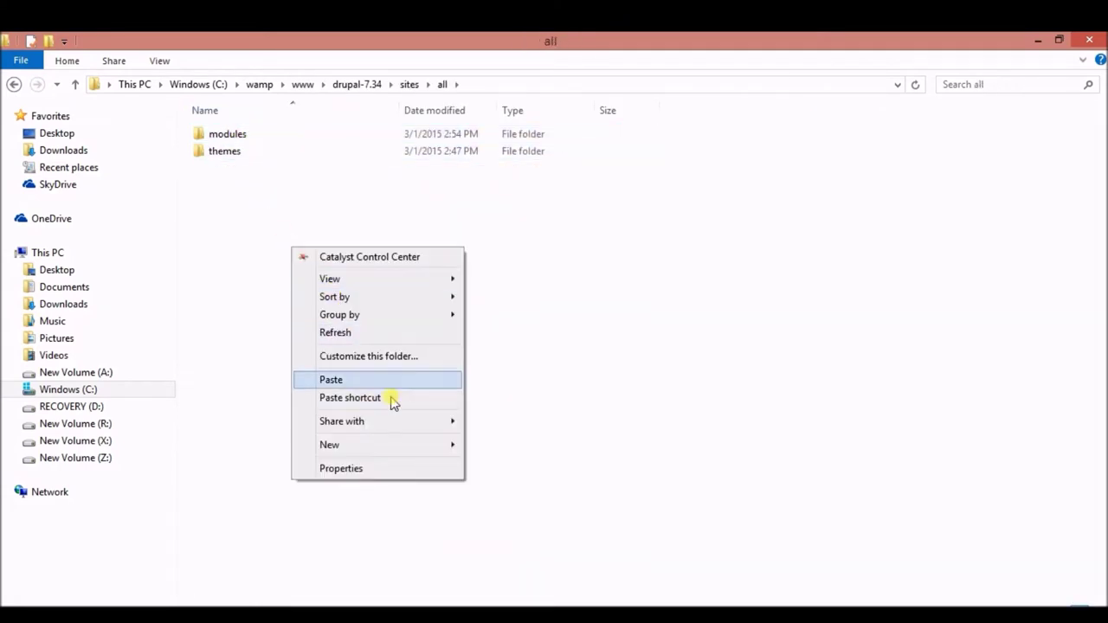
{"action": "mouse_move", "coordinate": [416, 443]}
{"action": "key", "text": "Right"}
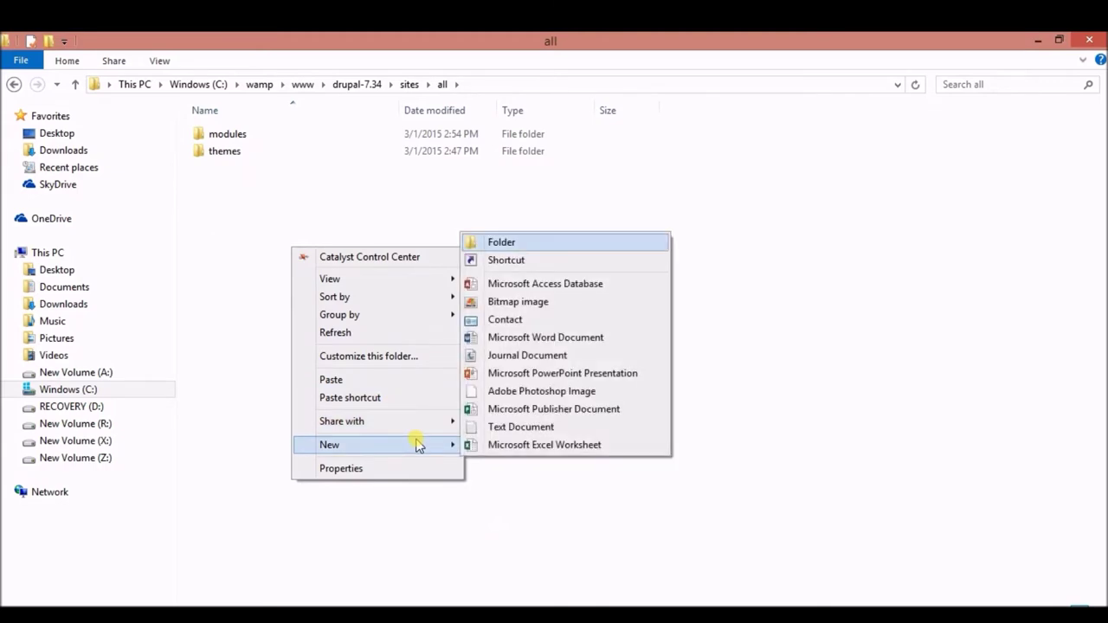
{"action": "key", "text": "Return"}
{"action": "type", "text": "li"}
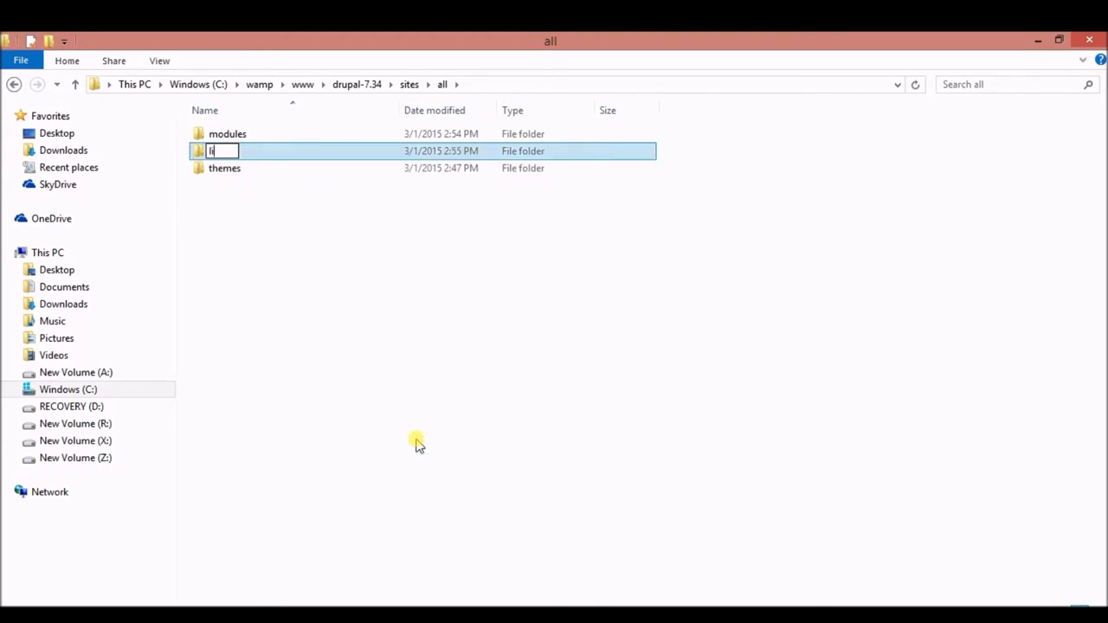
{"action": "type", "text": "braries"}
{"action": "key", "text": "Return"}
Step: Paste the copied plugin folder into libraries, rename it colorbox, and close File Explorer
{"action": "key", "text": "Return"}
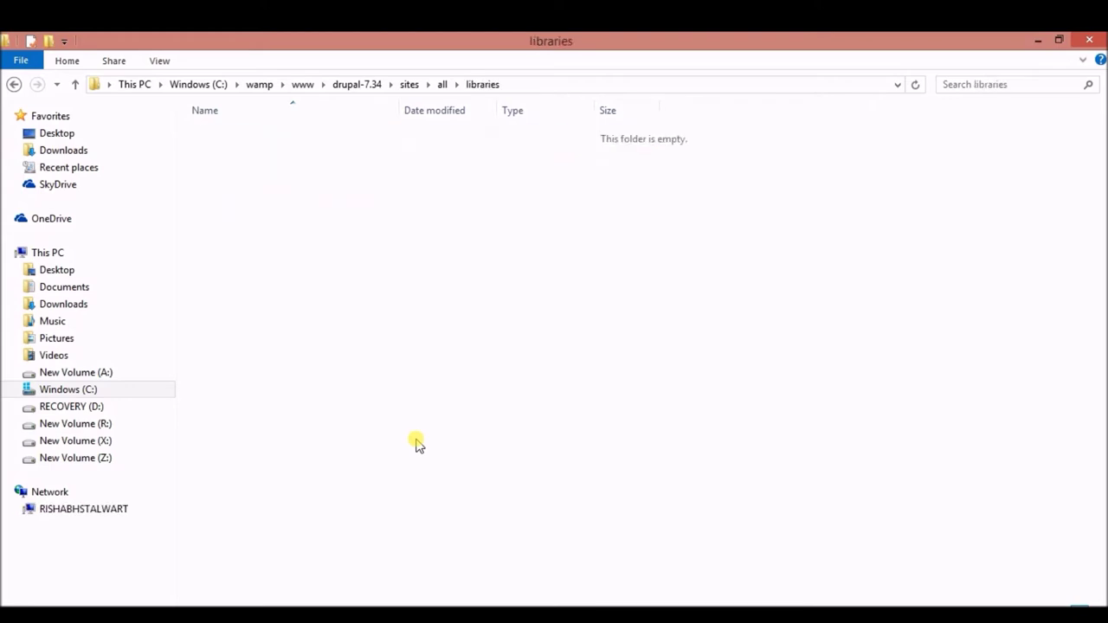
{"action": "key", "text": "ctrl+v"}
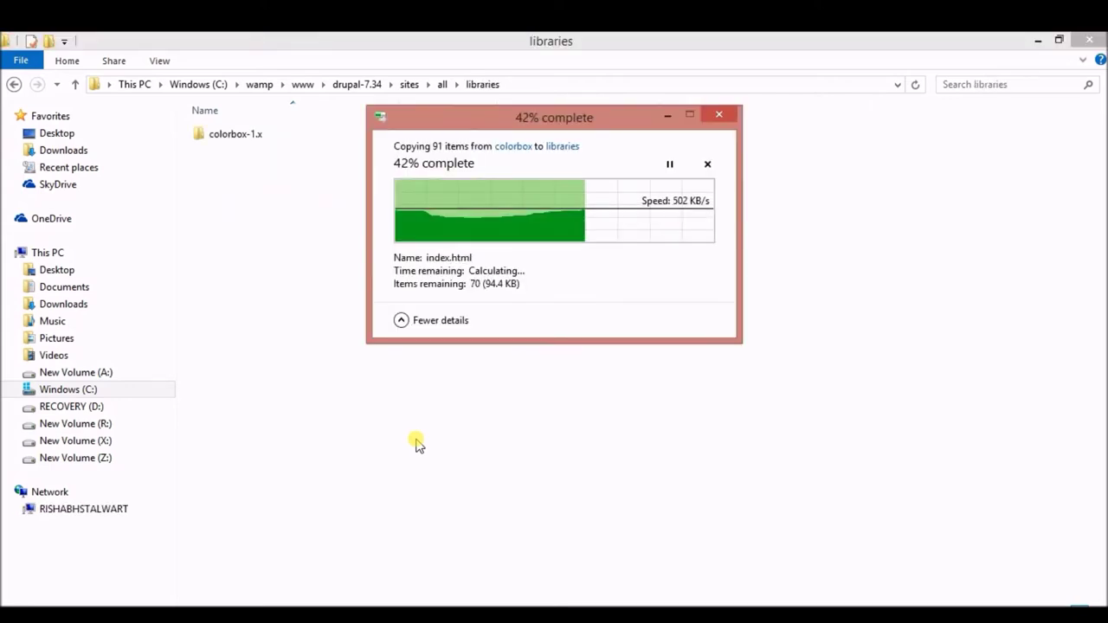
{"action": "right_click", "coordinate": [261, 136]}
{"action": "left_click", "coordinate": [349, 418]}
{"action": "key", "text": "End"}
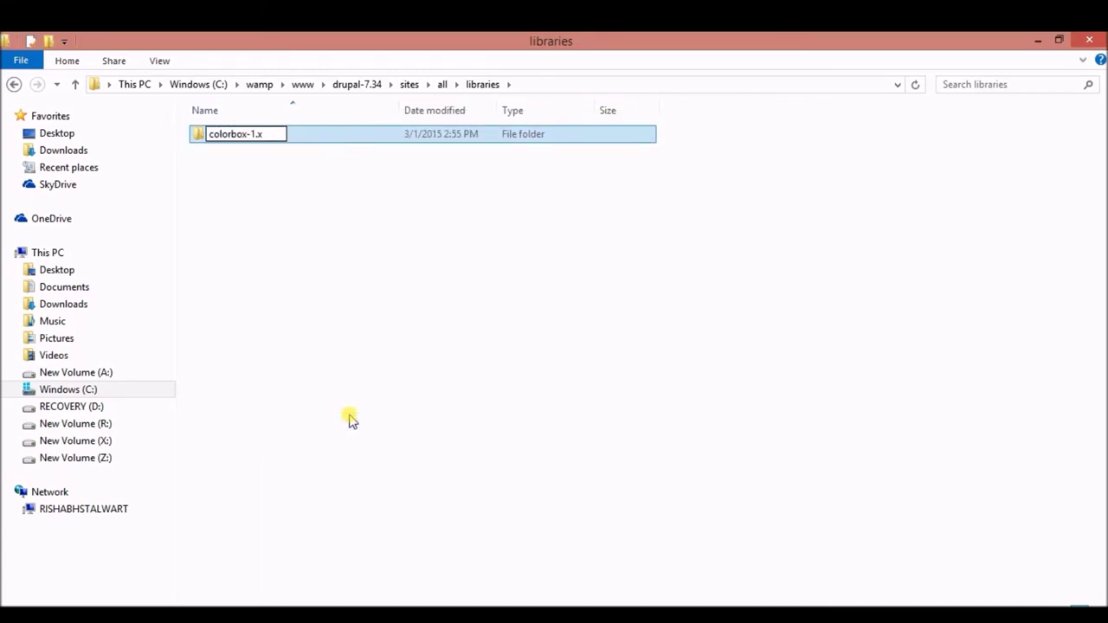
{"action": "key", "text": "Return"}
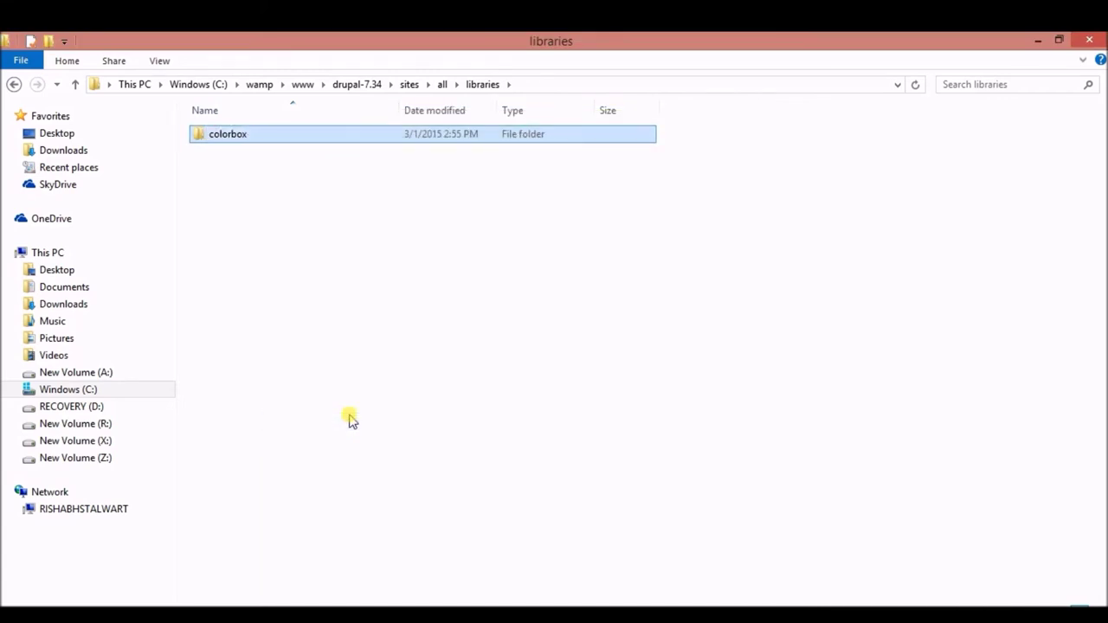
{"action": "left_click", "coordinate": [1090, 40]}
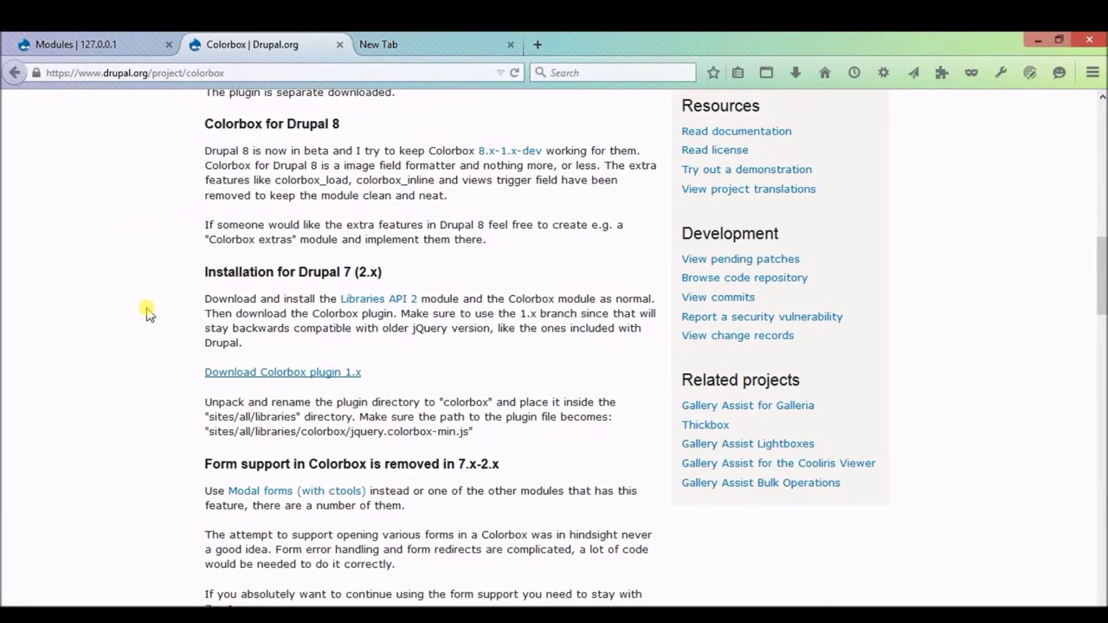
Step: Copy the download link of the recommended Colorbox 7.x-2.8 tar.gz release from its Drupal.org project page
{"action": "scroll", "coordinate": [146, 314], "scroll_direction": "down", "scroll_amount": 3}
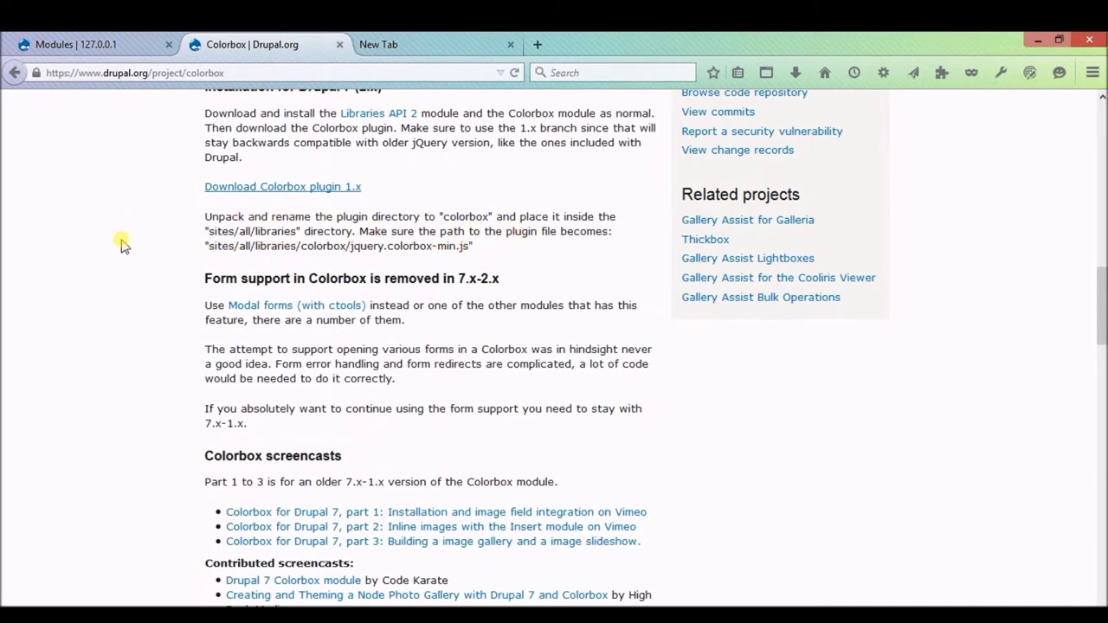
{"action": "left_click", "coordinate": [113, 40]}
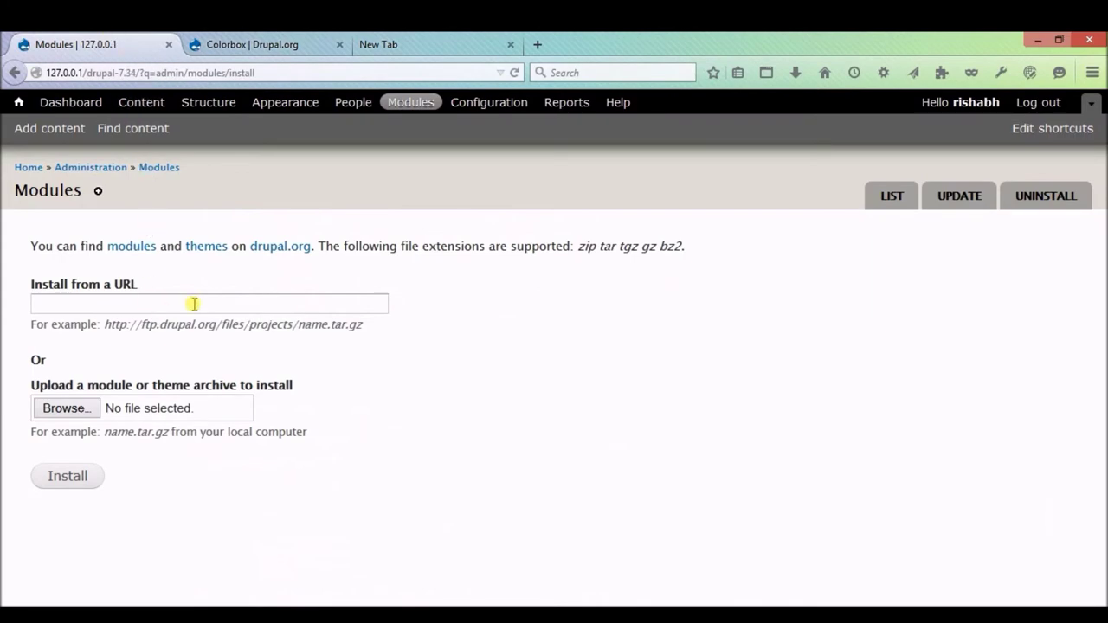
{"action": "left_click", "coordinate": [232, 44]}
{"action": "scroll", "coordinate": [268, 474], "scroll_direction": "down", "scroll_amount": 5}
{"action": "scroll", "coordinate": [277, 474], "scroll_direction": "down", "scroll_amount": 10}
{"action": "right_click", "coordinate": [366, 368]}
{"action": "left_click", "coordinate": [441, 483]}
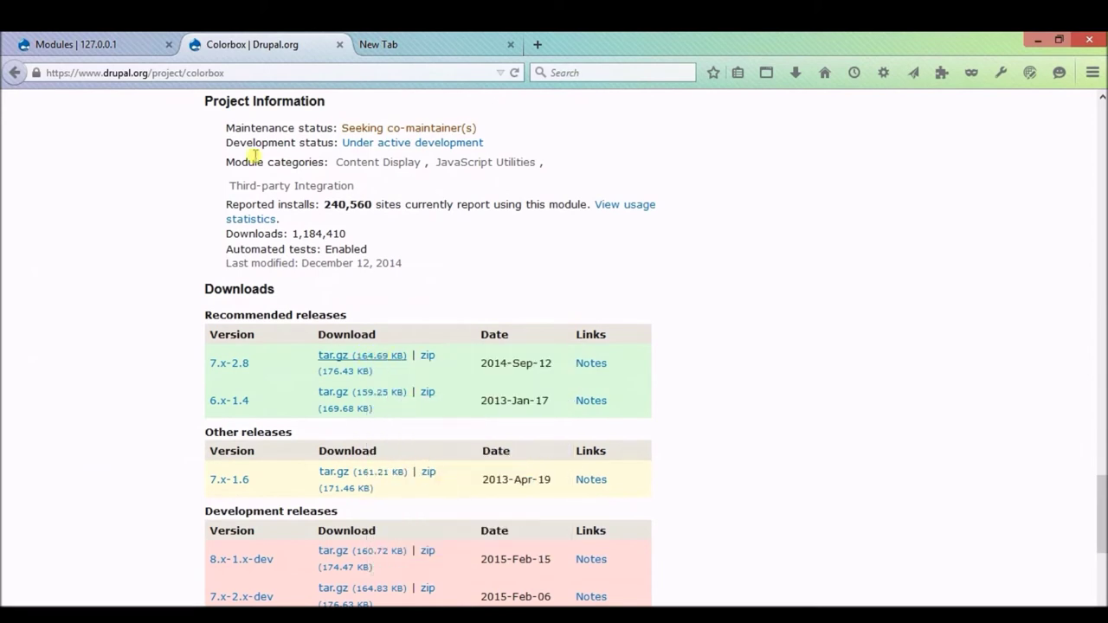
Step: Install the Colorbox module on the Drupal site from the copied URL
{"action": "left_click", "coordinate": [78, 44]}
{"action": "right_click", "coordinate": [215, 303]}
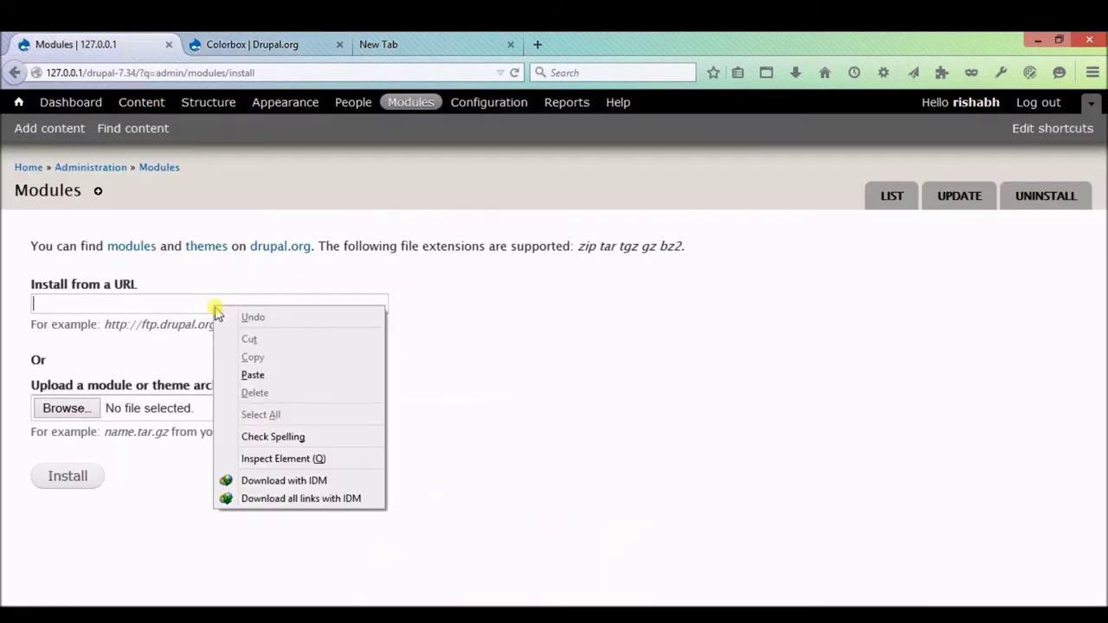
{"action": "left_click", "coordinate": [253, 375]}
{"action": "left_click", "coordinate": [67, 483]}
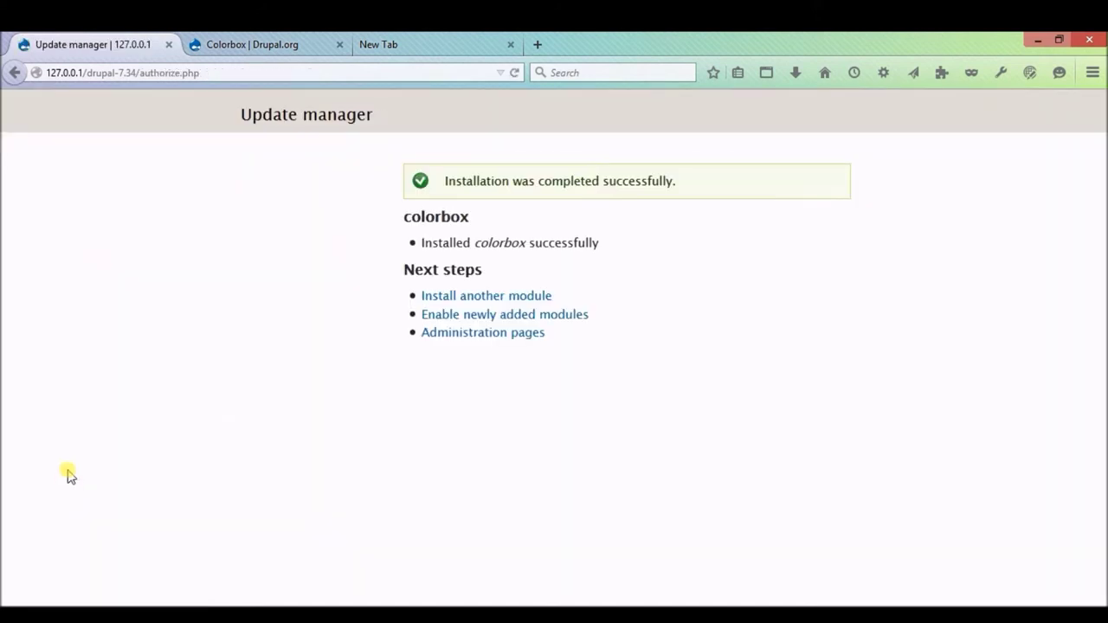
Step: Enable the Colorbox module together with its required Libraries module and save the module configuration
{"action": "left_click", "coordinate": [467, 319]}
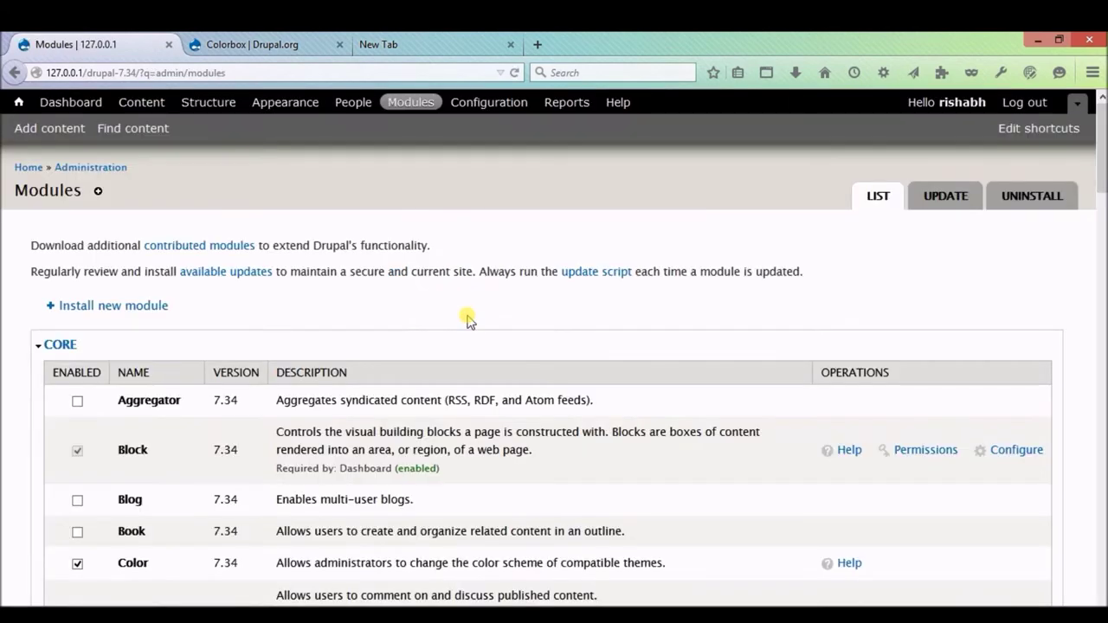
{"action": "scroll", "coordinate": [43, 431], "scroll_direction": "down", "scroll_amount": 3}
{"action": "scroll", "coordinate": [44, 430], "scroll_direction": "down", "scroll_amount": 20}
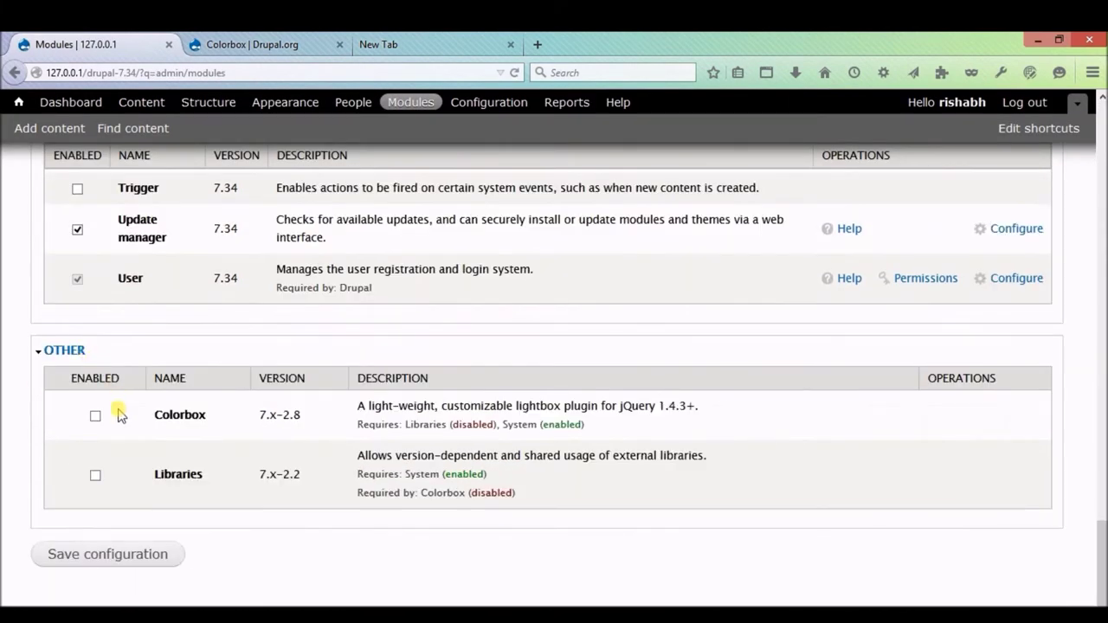
{"action": "left_click", "coordinate": [95, 415]}
{"action": "left_click", "coordinate": [115, 562]}
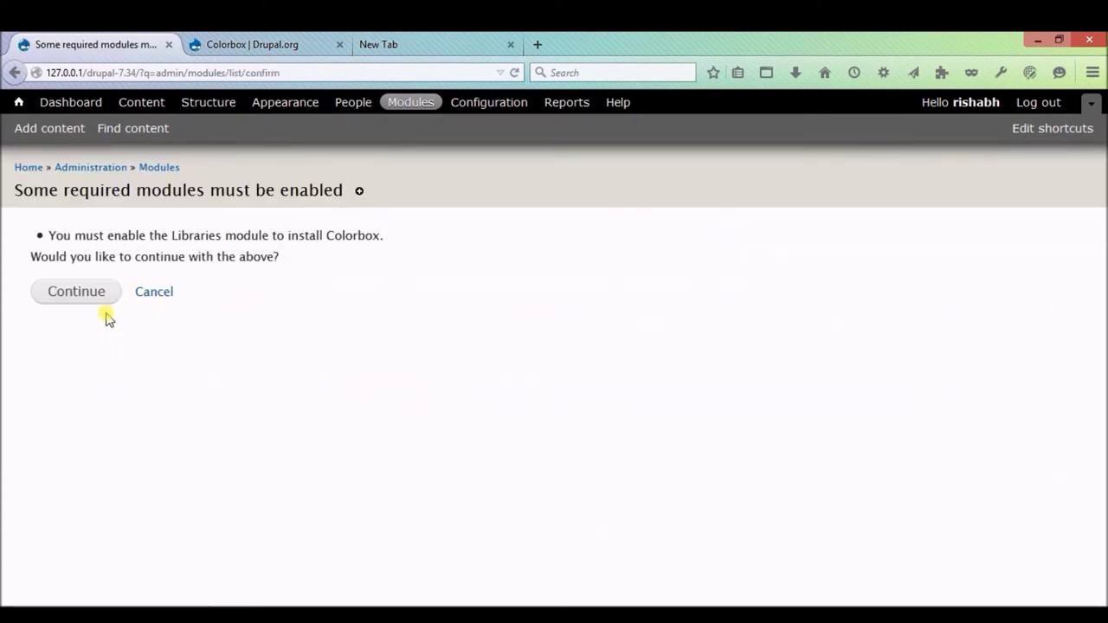
{"action": "left_click", "coordinate": [99, 296]}
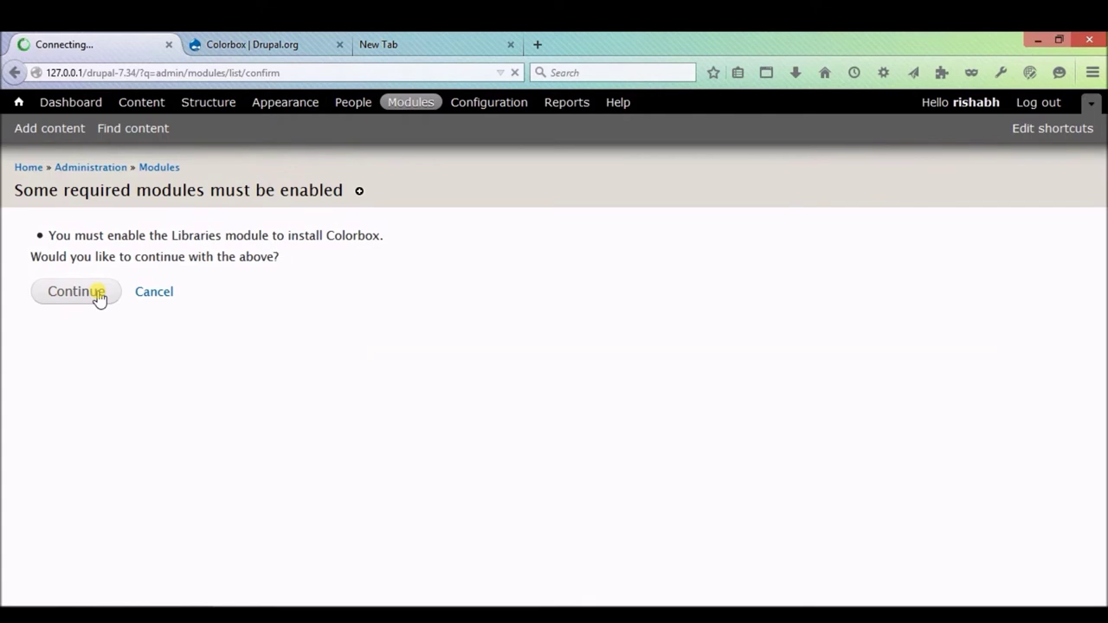
Step: Open the Colorbox module's configuration page and review its extra features, style and options settings
{"action": "scroll", "coordinate": [408, 339], "scroll_direction": "down", "scroll_amount": 6}
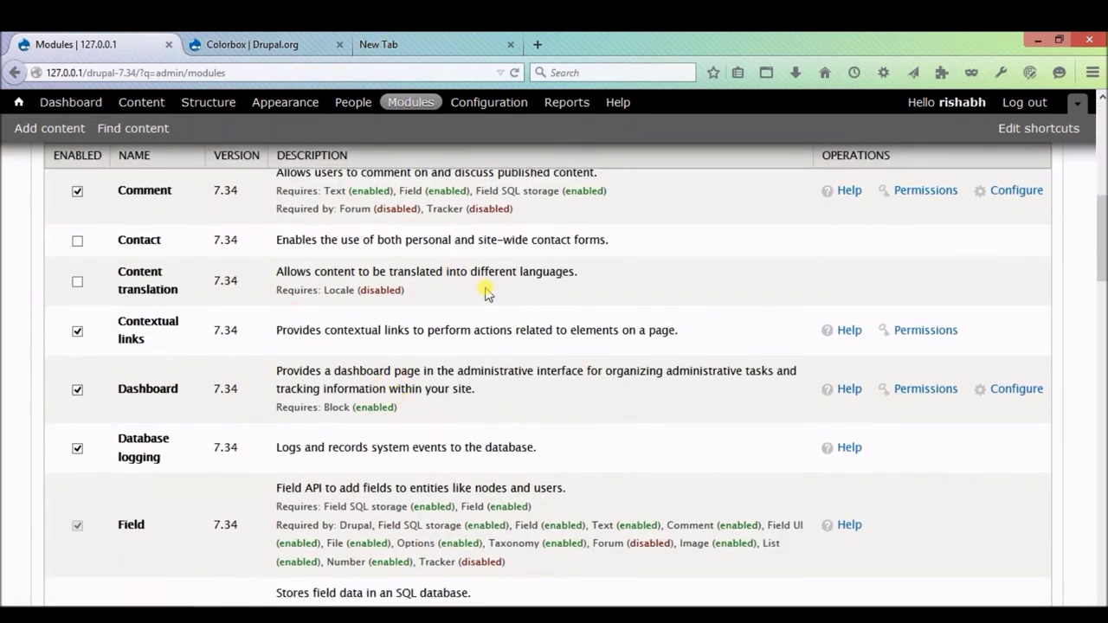
{"action": "scroll", "coordinate": [485, 294], "scroll_direction": "down", "scroll_amount": 20}
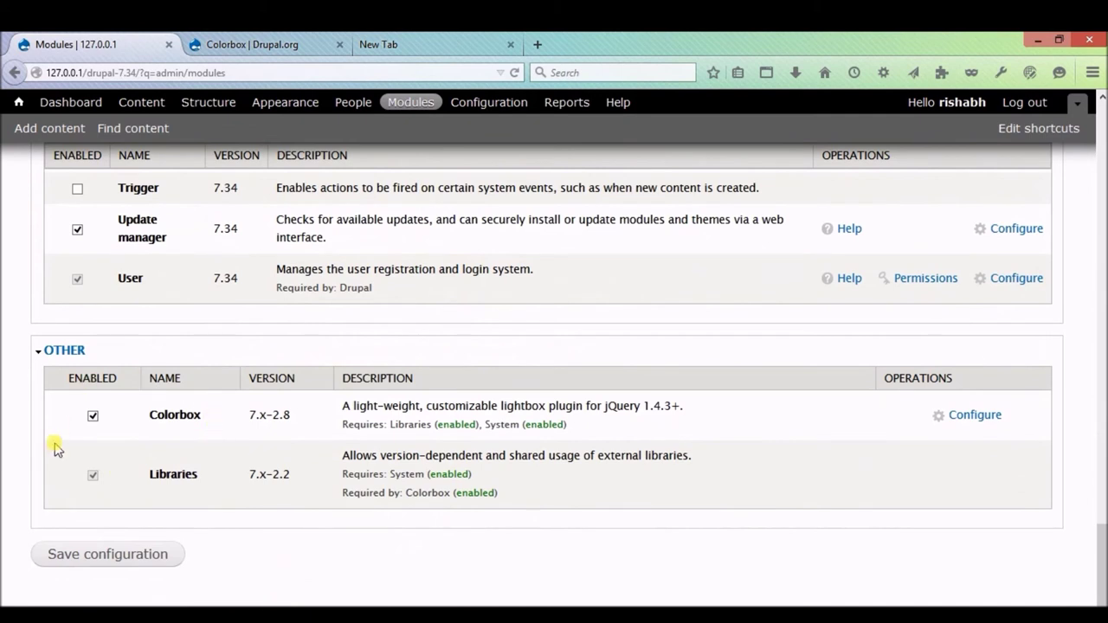
{"action": "left_click", "coordinate": [977, 416]}
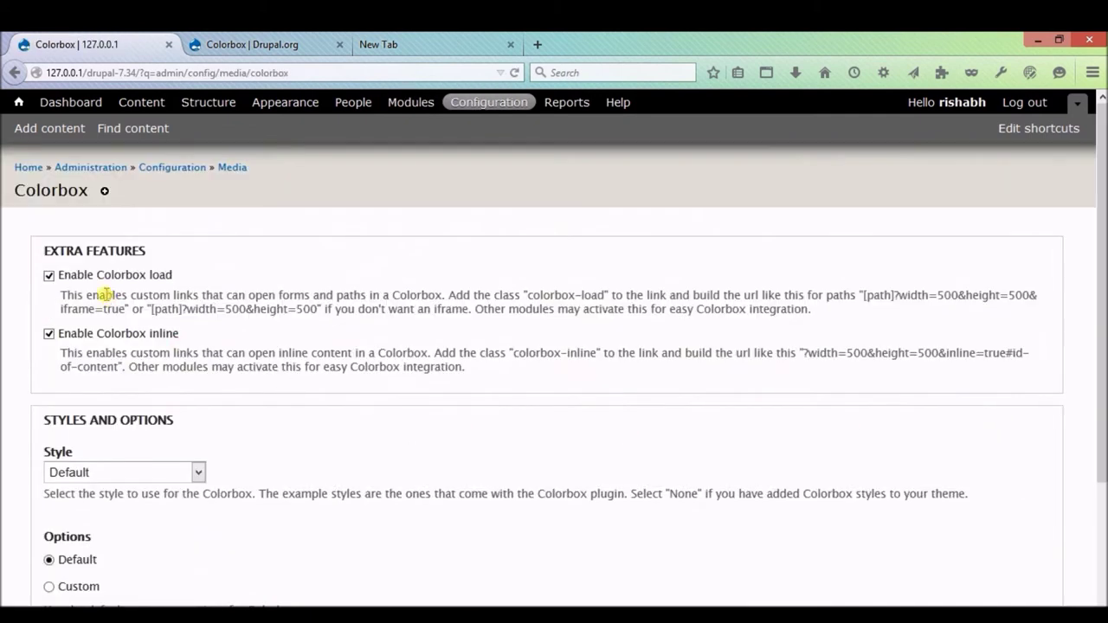
{"action": "left_click", "coordinate": [49, 335]}
{"action": "scroll", "coordinate": [130, 363], "scroll_direction": "down", "scroll_amount": 3}
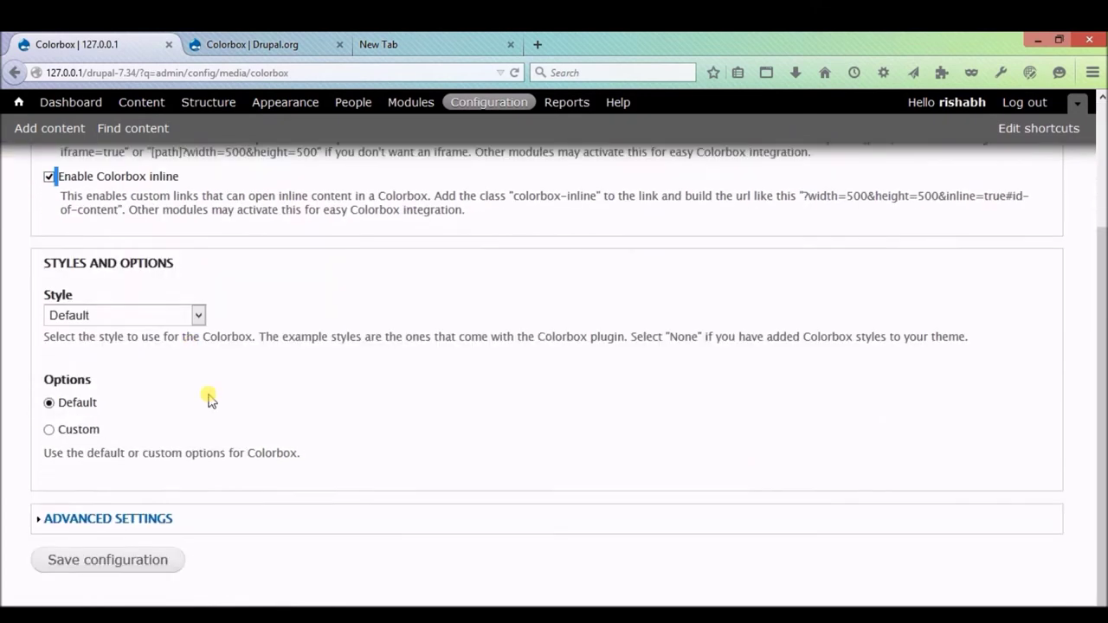
Step: Save the Colorbox configuration and open the field management of the Basic page content type
{"action": "left_click", "coordinate": [126, 558]}
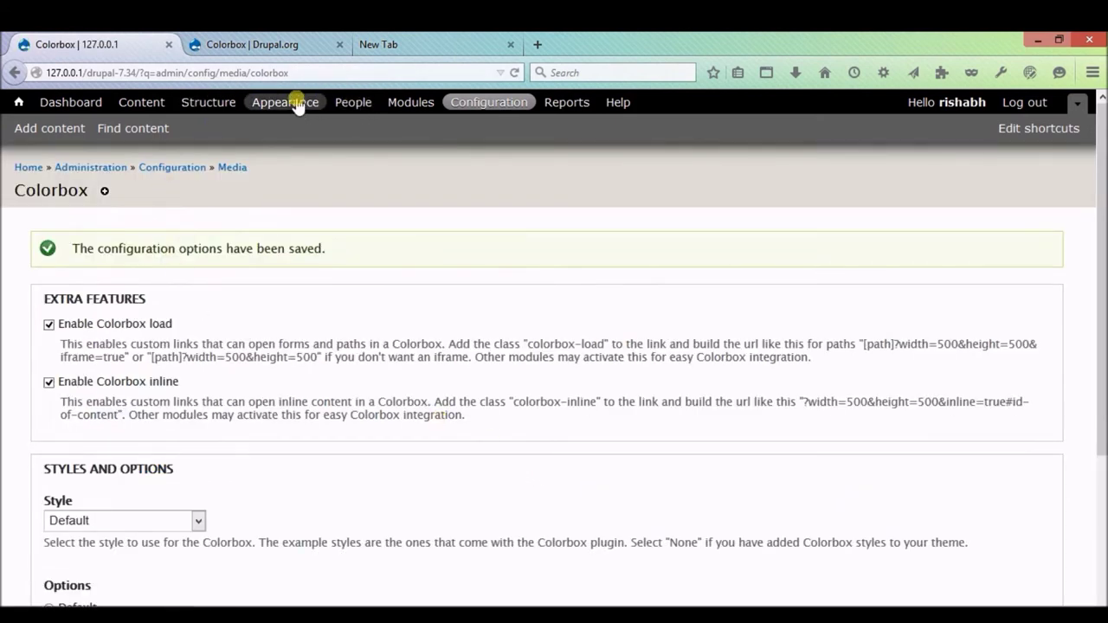
{"action": "left_click", "coordinate": [151, 103]}
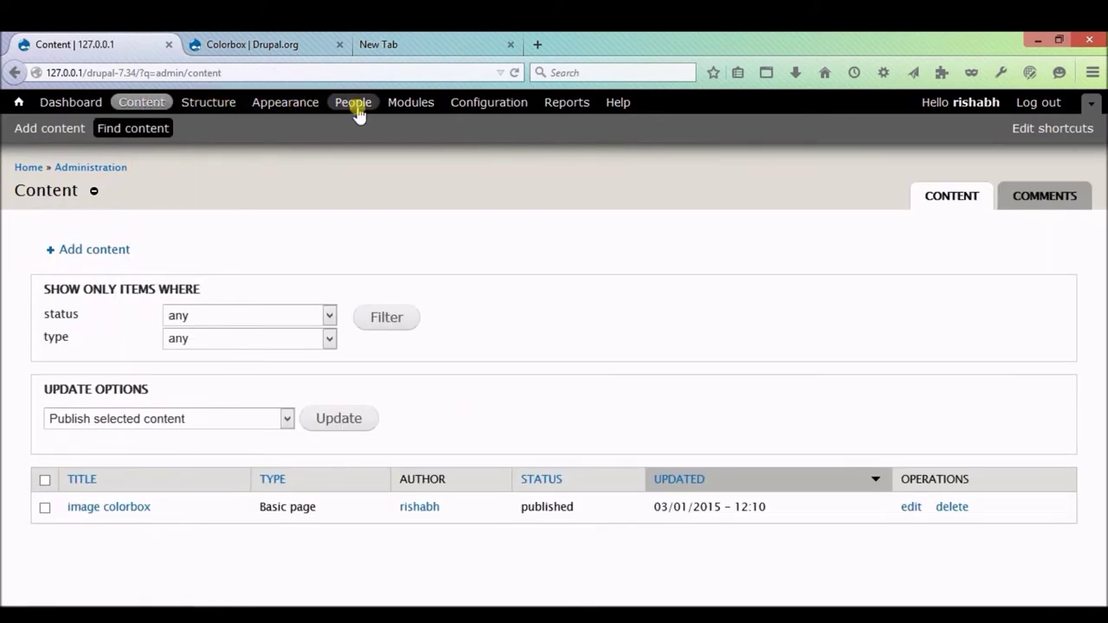
{"action": "left_click", "coordinate": [210, 114]}
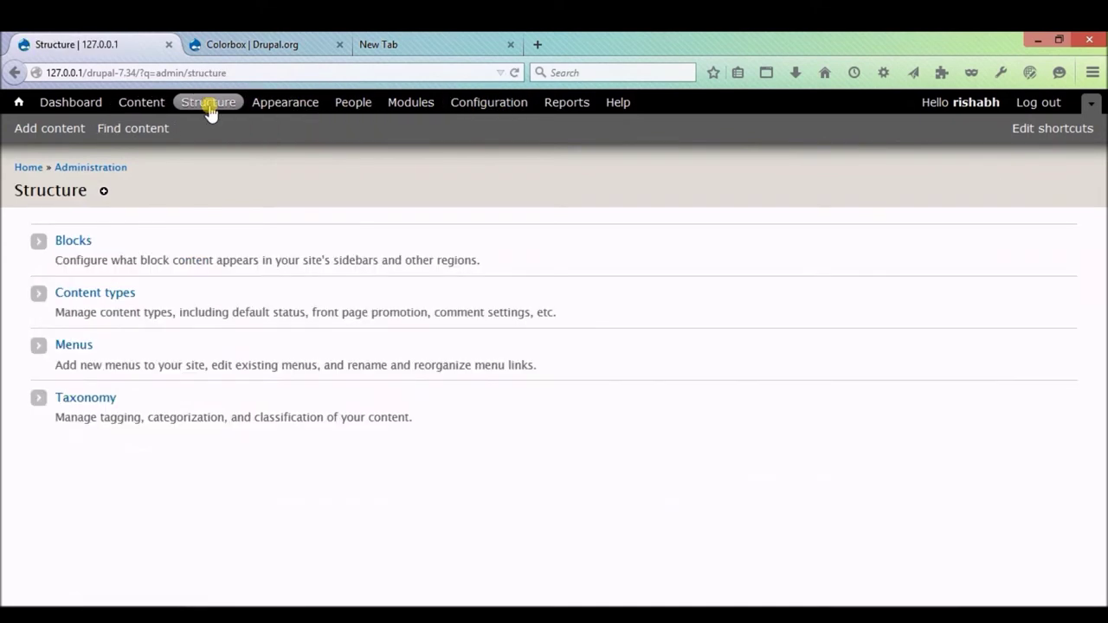
{"action": "left_click", "coordinate": [93, 292]}
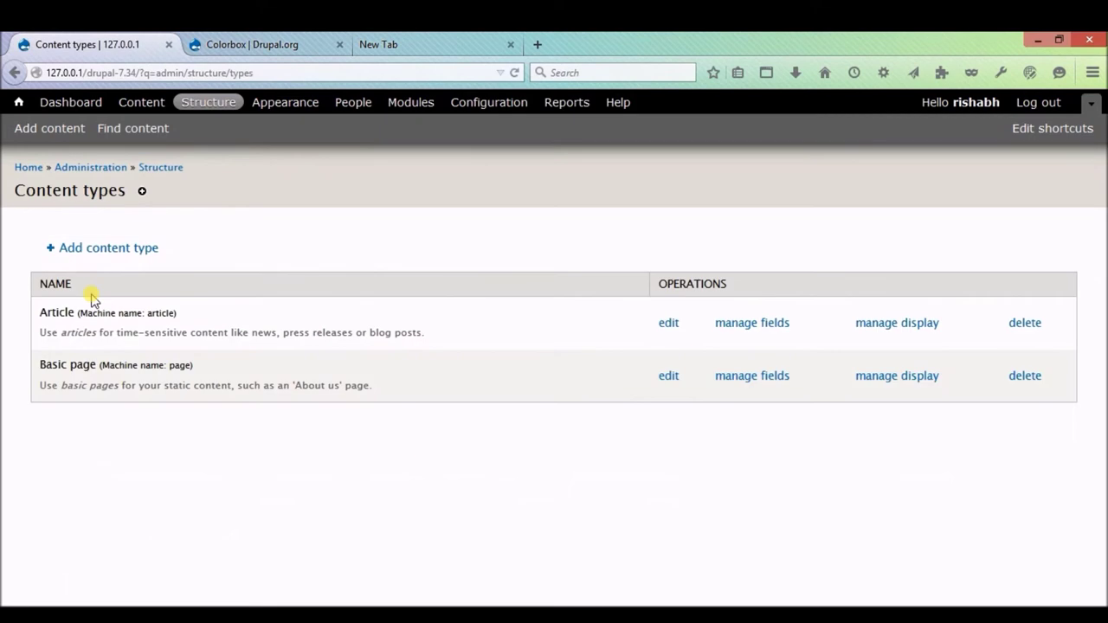
{"action": "left_click", "coordinate": [764, 384]}
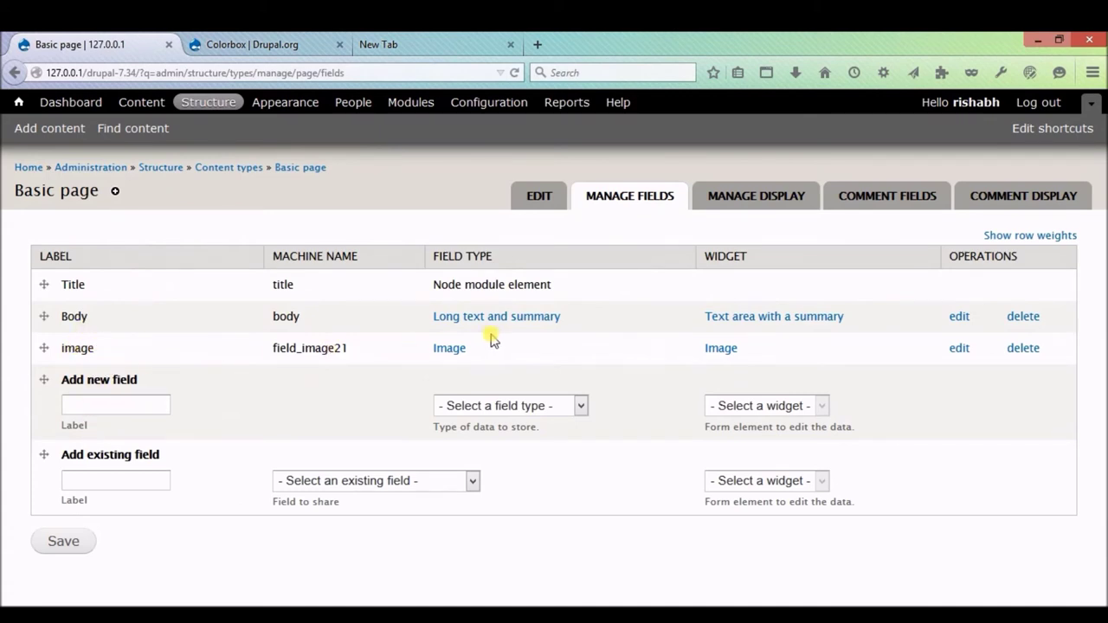
Step: Enter a new Basic page field with the label "image" and the machine name field_imagedemo
{"action": "left_click", "coordinate": [154, 404]}
{"action": "type", "text": "image"}
{"action": "key", "text": "Tab"}
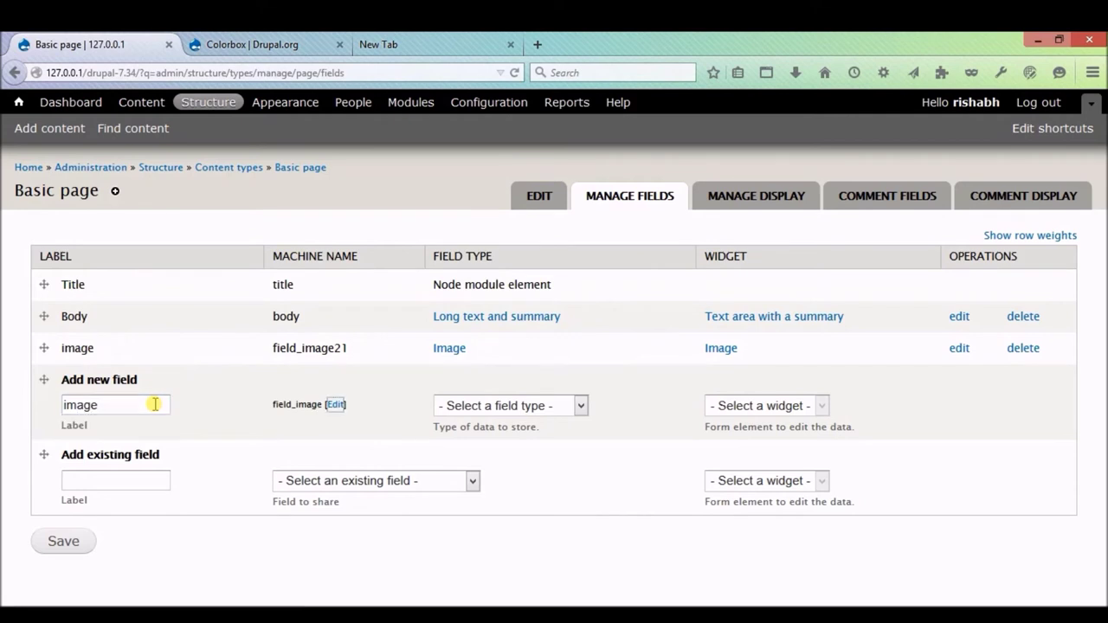
{"action": "left_click", "coordinate": [335, 405]}
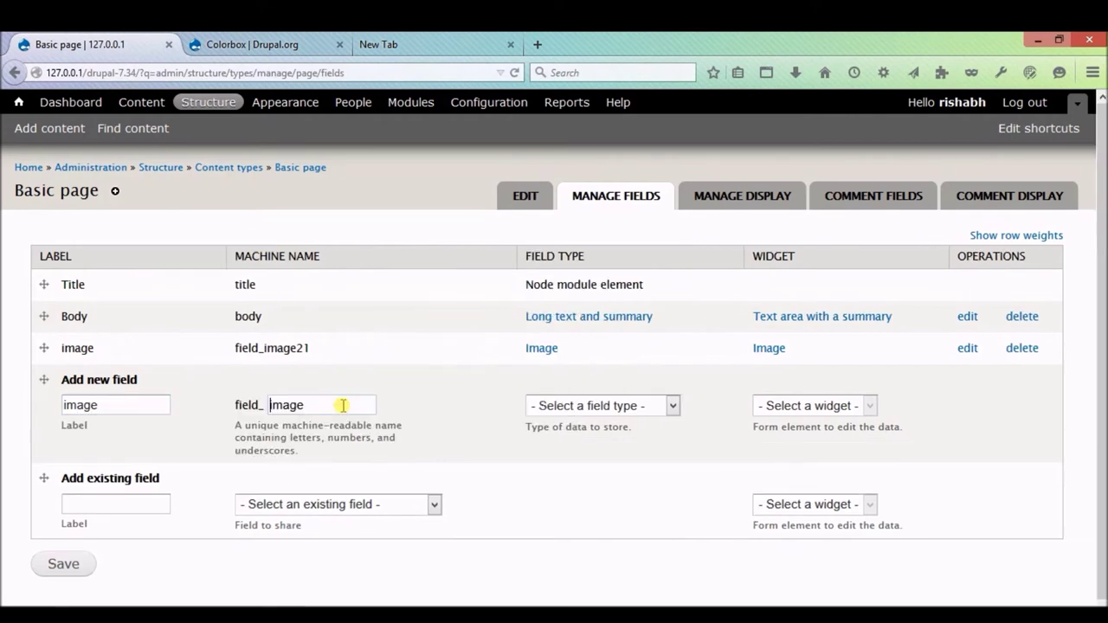
{"action": "left_click", "coordinate": [343, 405]}
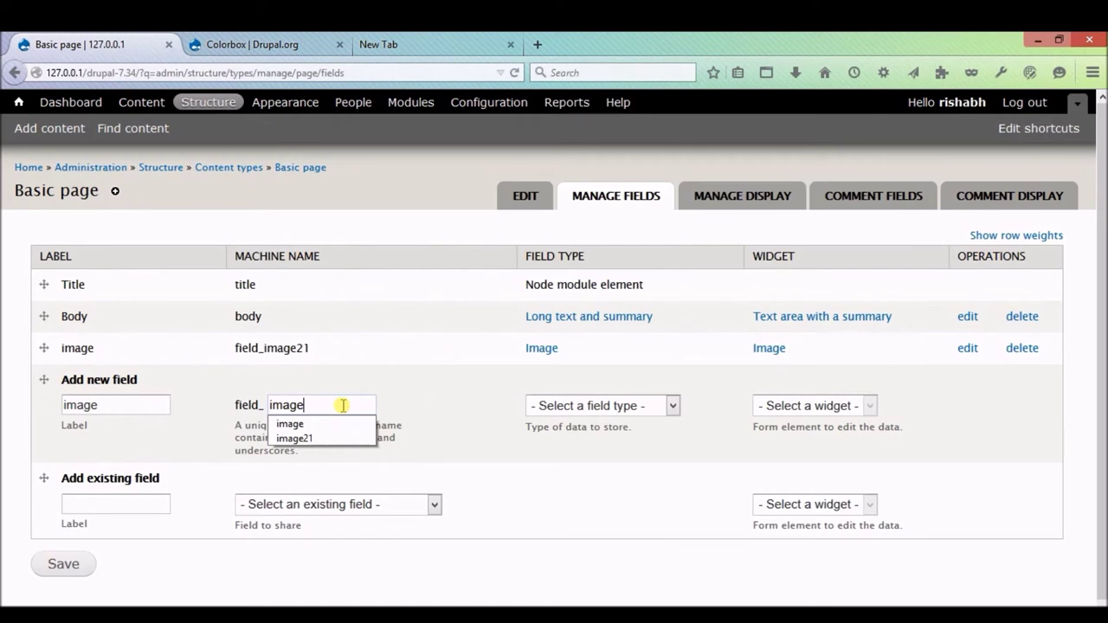
{"action": "type", "text": "demo"}
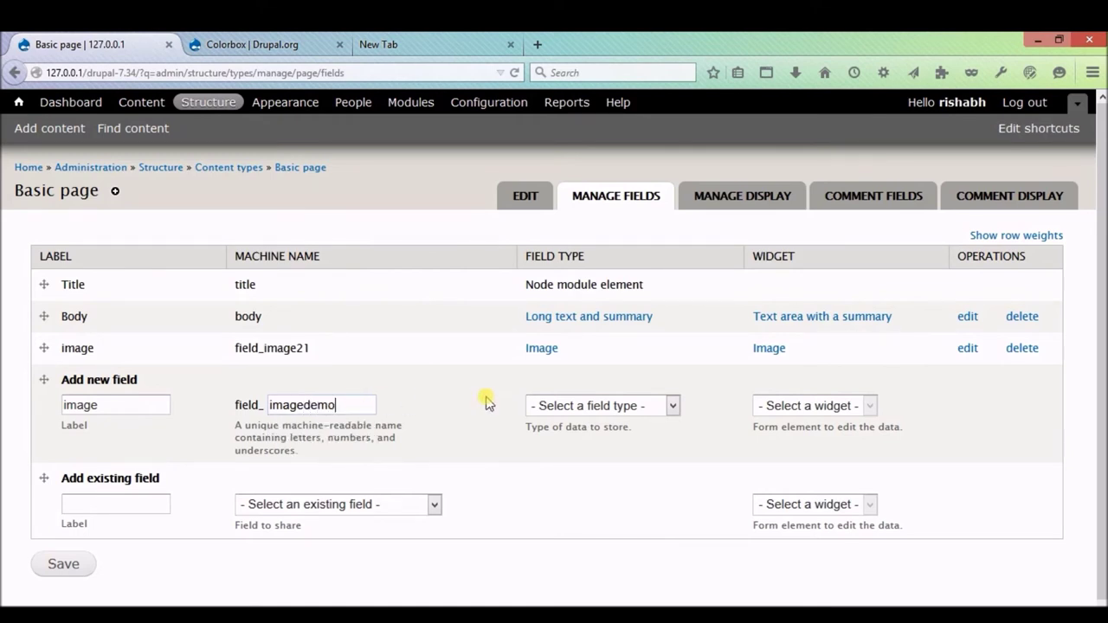
Step: Give the new field the Image type and Image widget, and save it with Public files as upload destination
{"action": "left_click", "coordinate": [632, 407]}
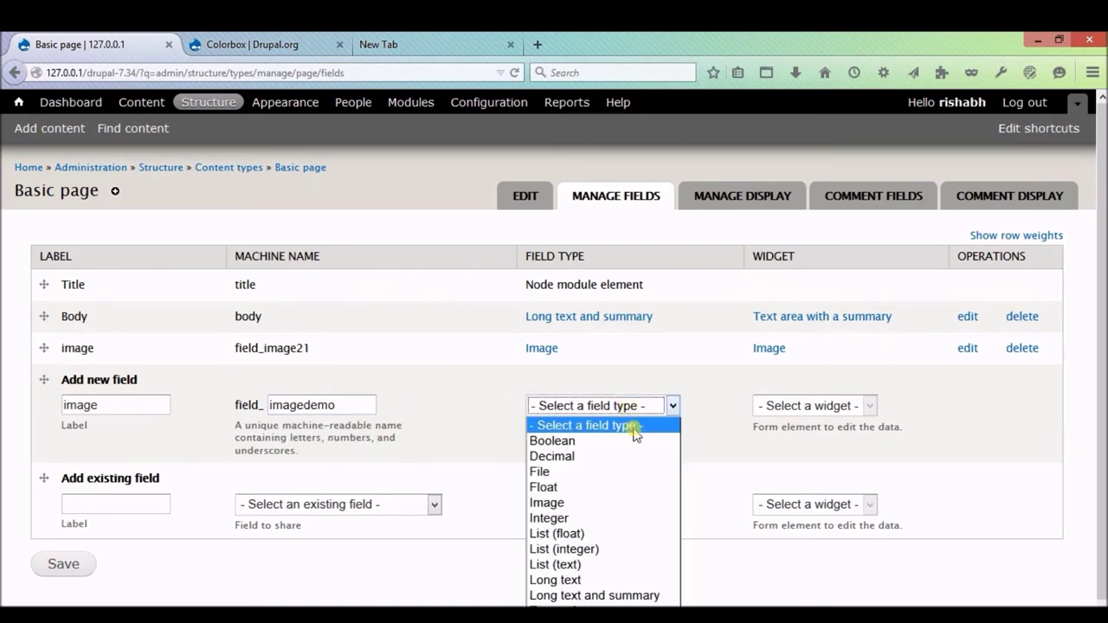
{"action": "left_click", "coordinate": [626, 503]}
{"action": "left_click", "coordinate": [783, 407]}
{"action": "left_click", "coordinate": [787, 412]}
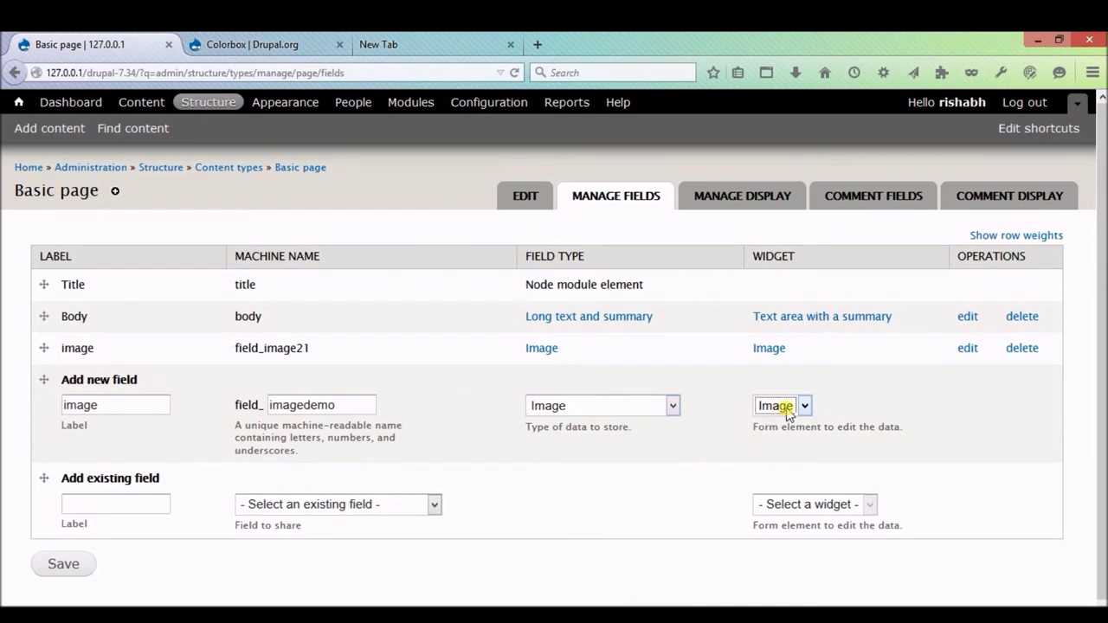
{"action": "left_click", "coordinate": [61, 564]}
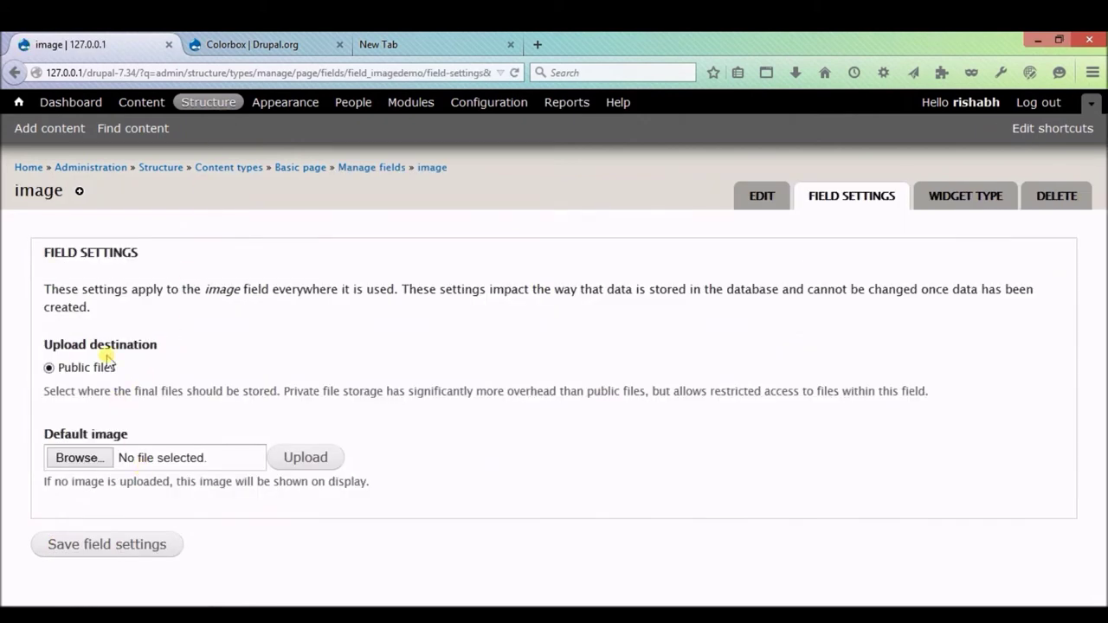
{"action": "left_click", "coordinate": [107, 553]}
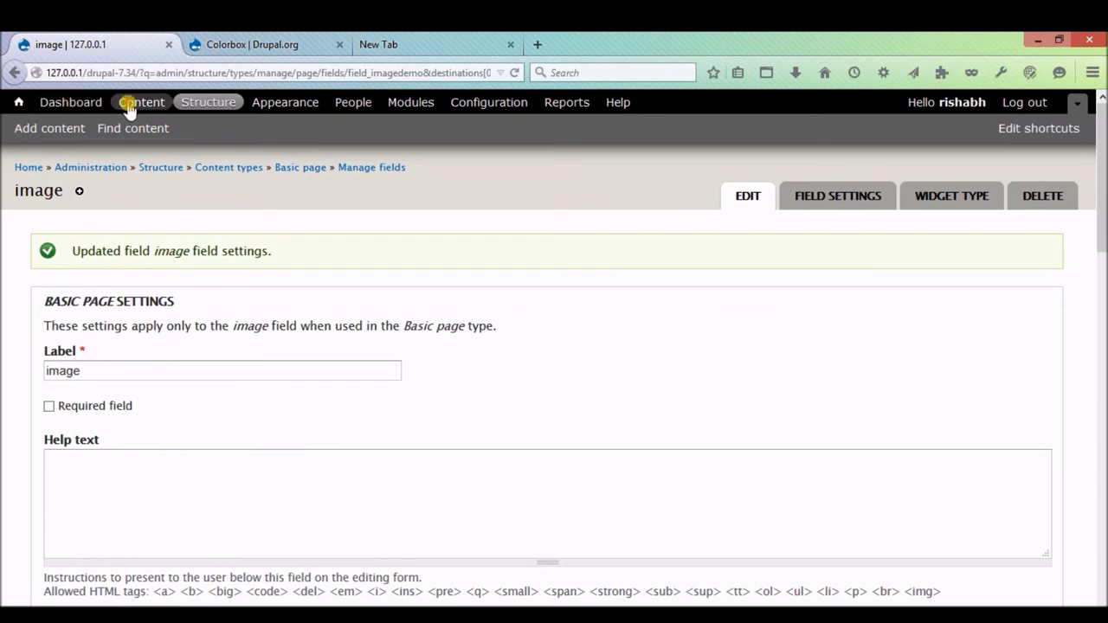
Step: Start a new Basic page and title it "demo image using colorbox"
{"action": "left_click", "coordinate": [127, 103]}
{"action": "left_click", "coordinate": [69, 253]}
{"action": "left_click", "coordinate": [94, 301]}
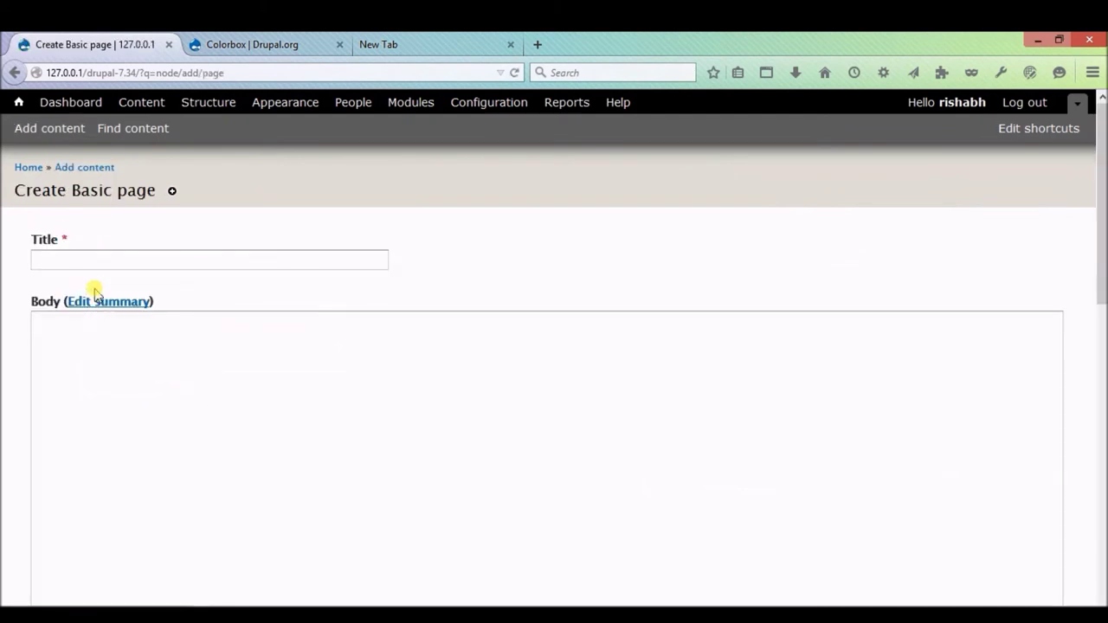
{"action": "left_click", "coordinate": [93, 261]}
{"action": "type", "text": "de"}
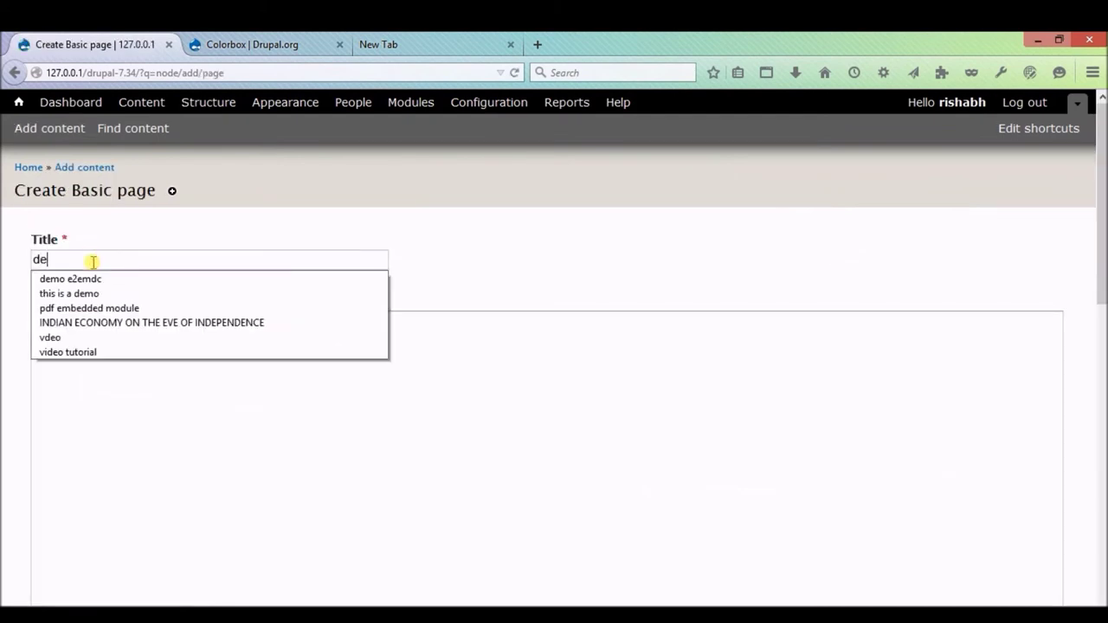
{"action": "type", "text": "mo imag"}
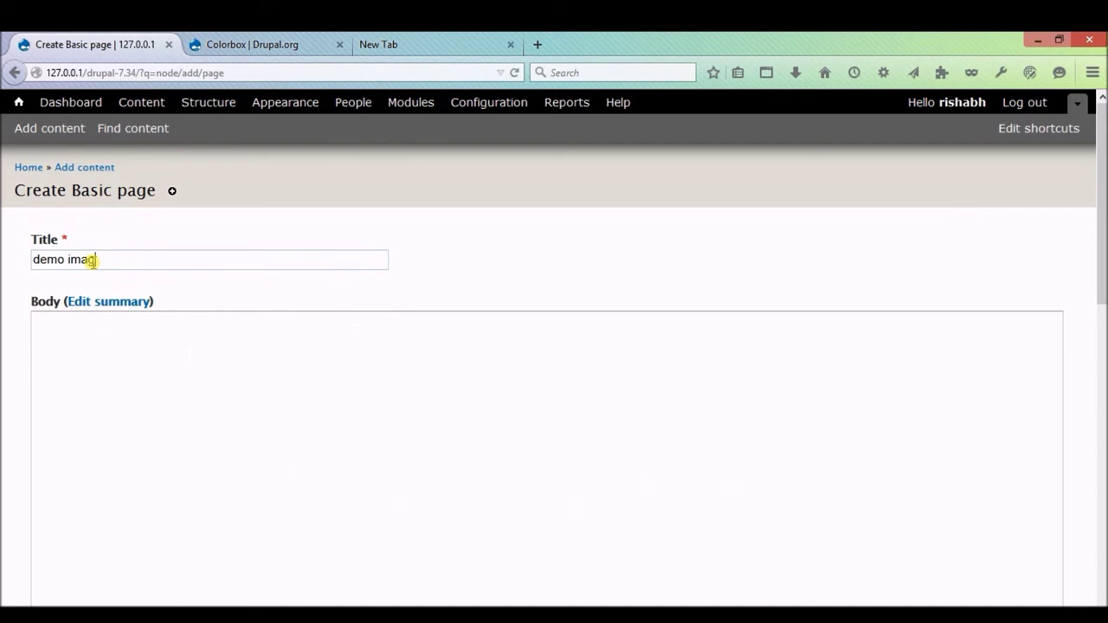
{"action": "type", "text": "e using colorbox"}
Step: Fill in the page body with "this is a demo to show colorbox implementation."
{"action": "left_click", "coordinate": [76, 388]}
{"action": "type", "text": "this is a demo"}
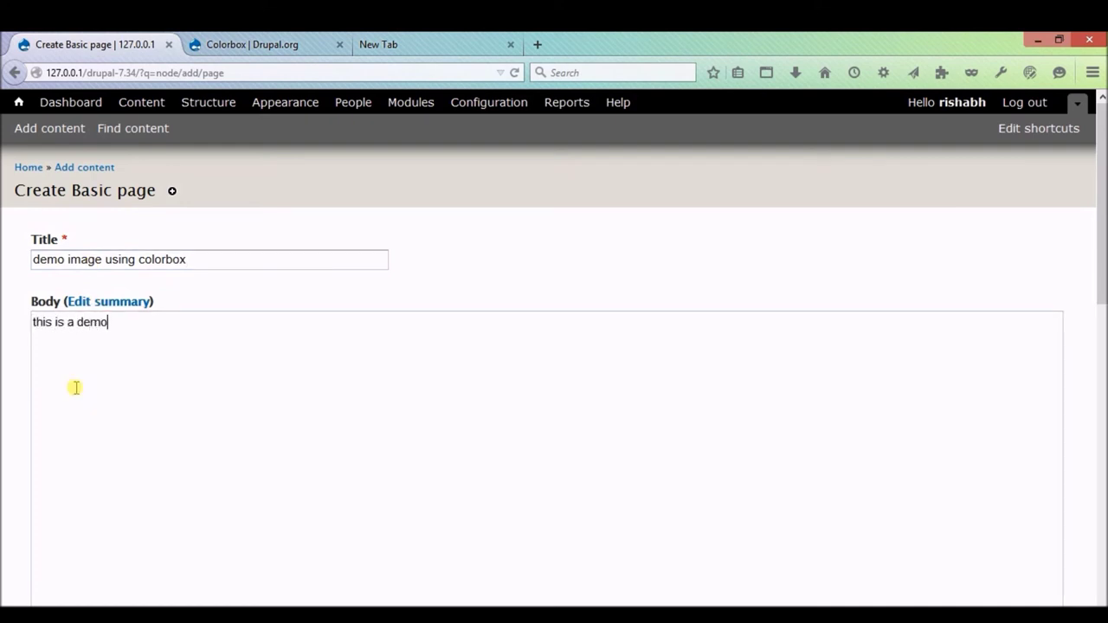
{"action": "type", "text": " to show colorbox us"}
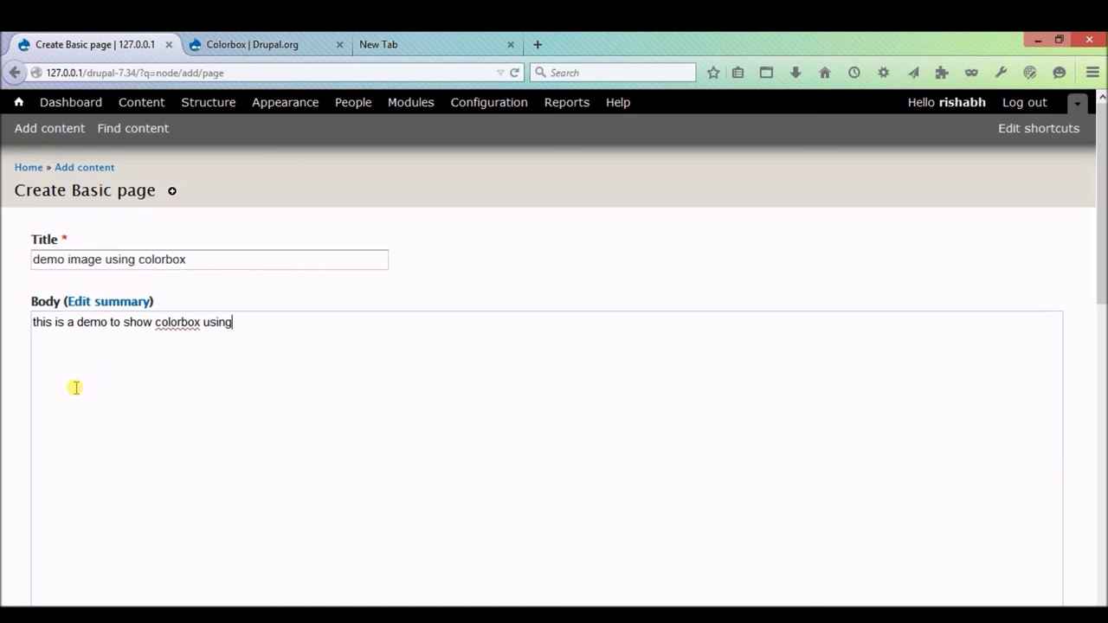
{"action": "type", "text": "in"}
{"action": "key", "text": "BackSpace"}
{"action": "key", "text": "BackSpace"}
{"action": "key", "text": "BackSpace"}
{"action": "key", "text": "BackSpace"}
{"action": "key", "text": "BackSpace"}
{"action": "type", "text": "implementation."}
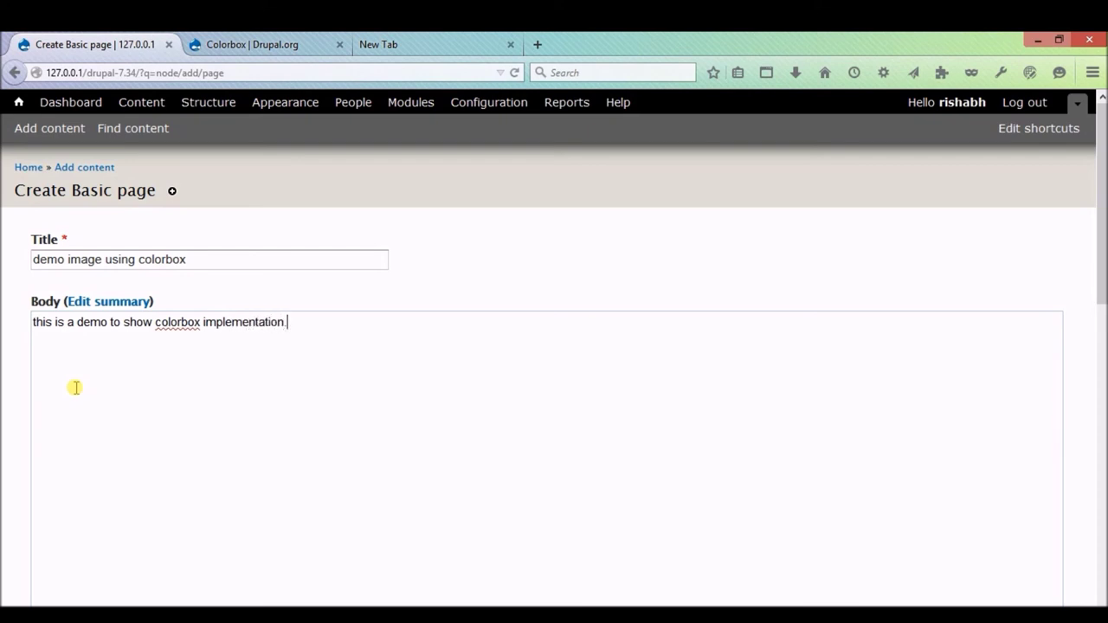
Step: Choose up1.png from the desktop's Demo folder for the second image field and try to upload it
{"action": "scroll", "coordinate": [5, 478], "scroll_direction": "down", "scroll_amount": 5}
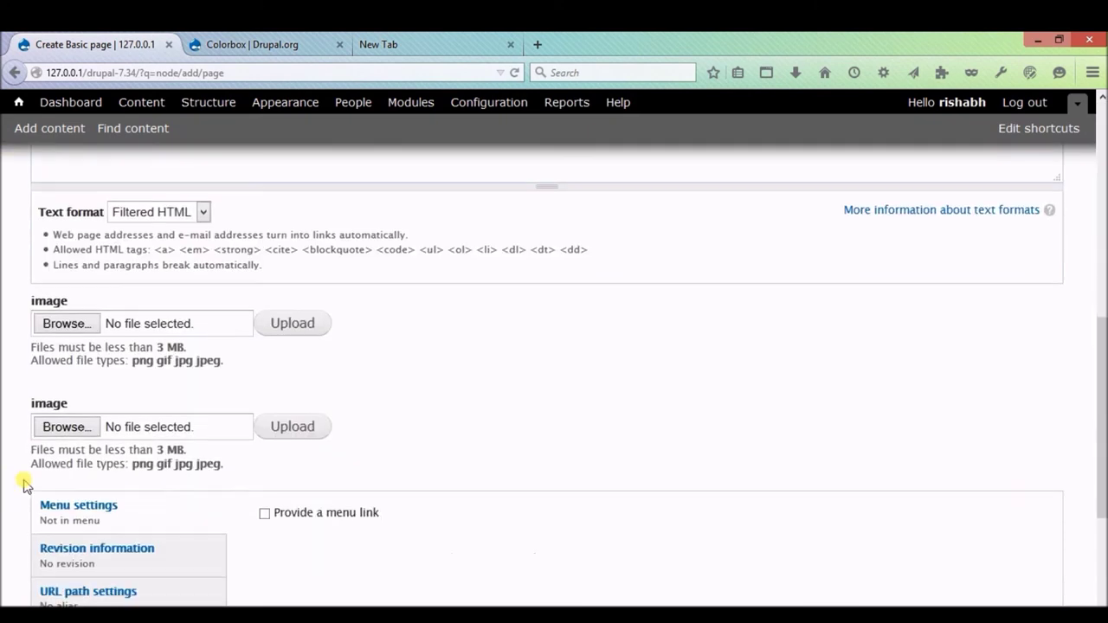
{"action": "left_click", "coordinate": [86, 326]}
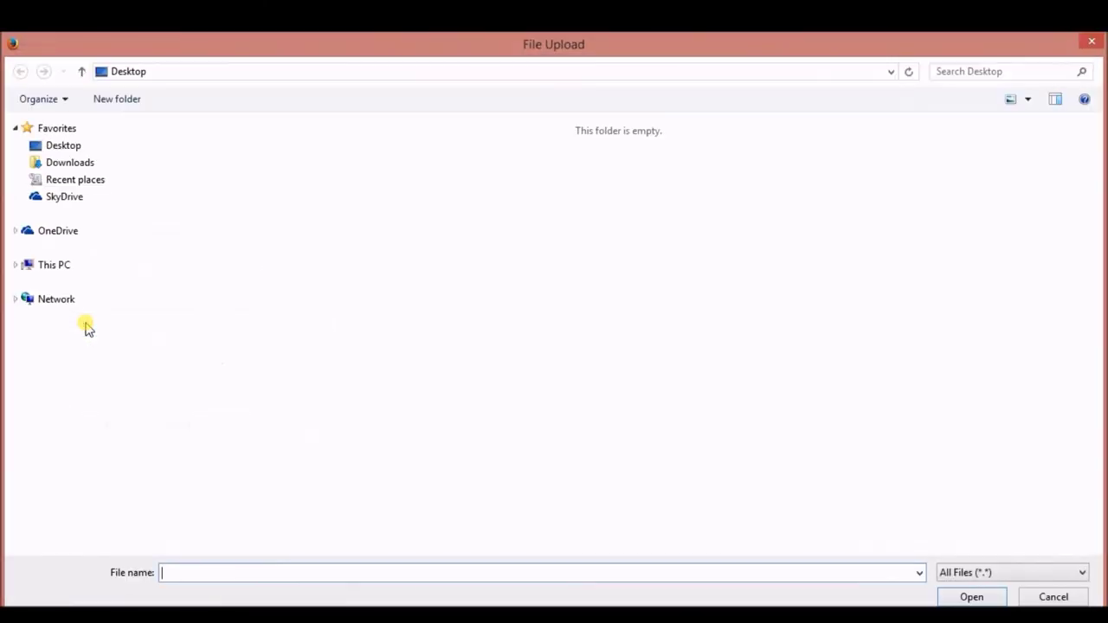
{"action": "key", "text": "Escape"}
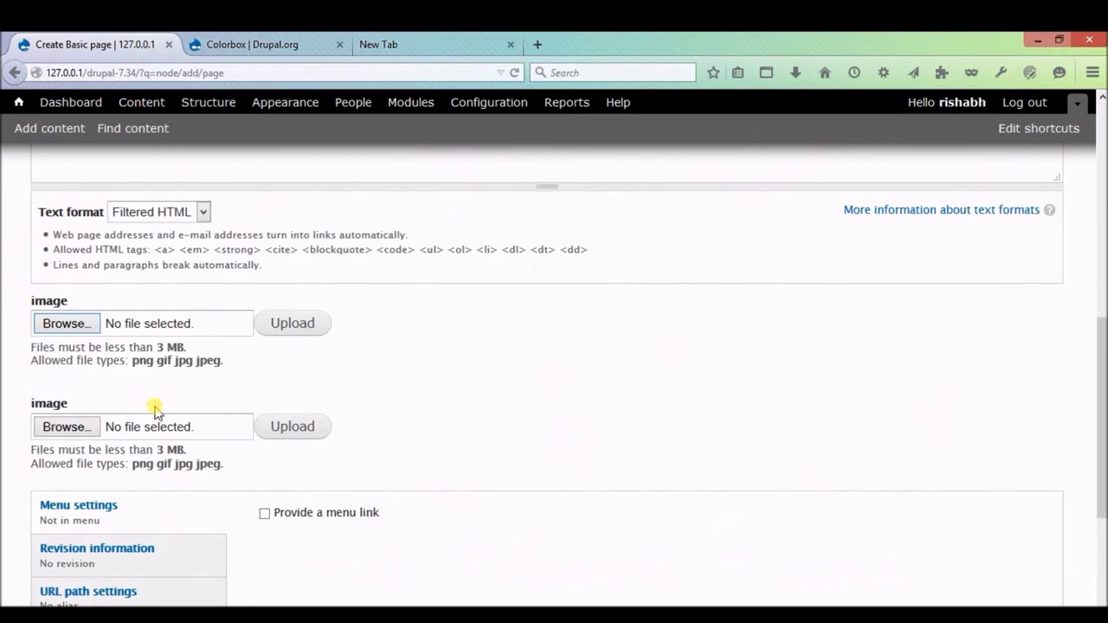
{"action": "left_click", "coordinate": [86, 433]}
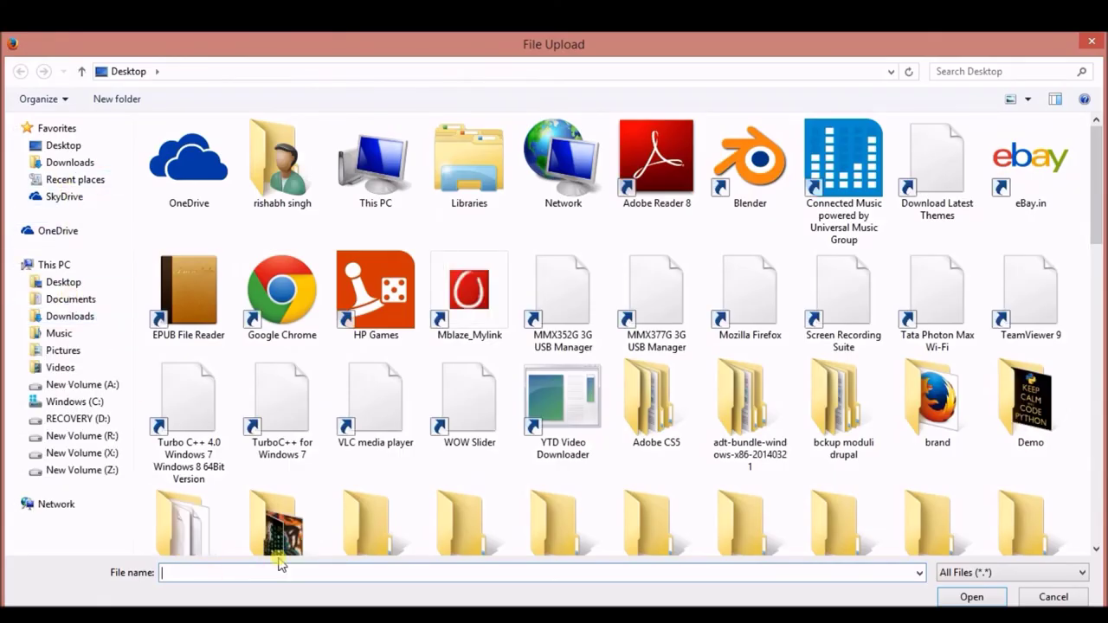
{"action": "double_click", "coordinate": [1037, 417]}
{"action": "left_click", "coordinate": [158, 167]}
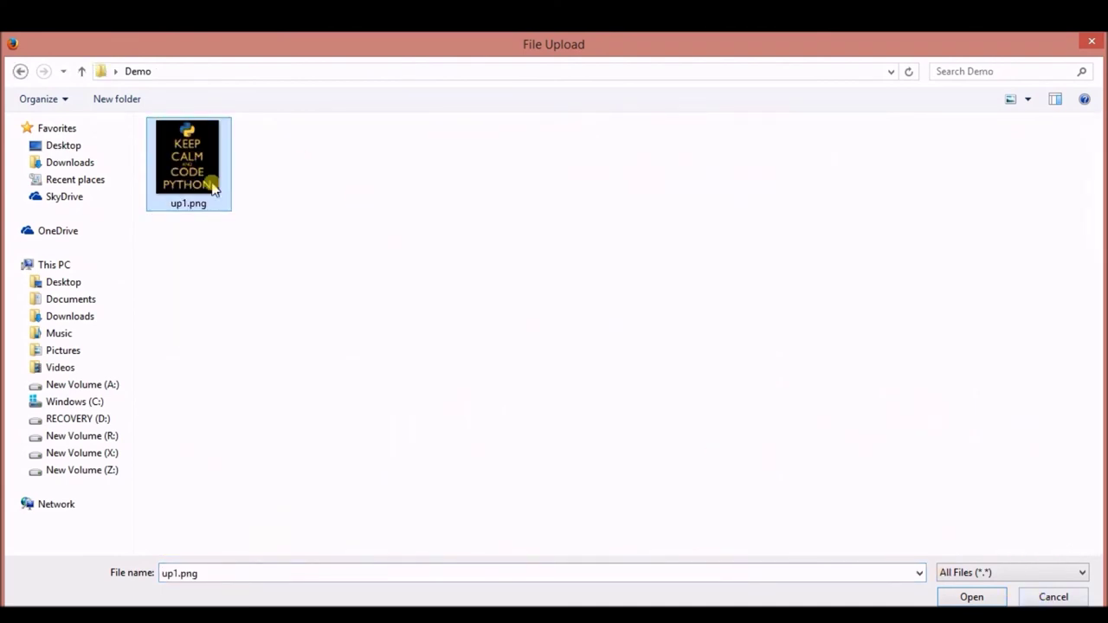
{"action": "left_click", "coordinate": [987, 596]}
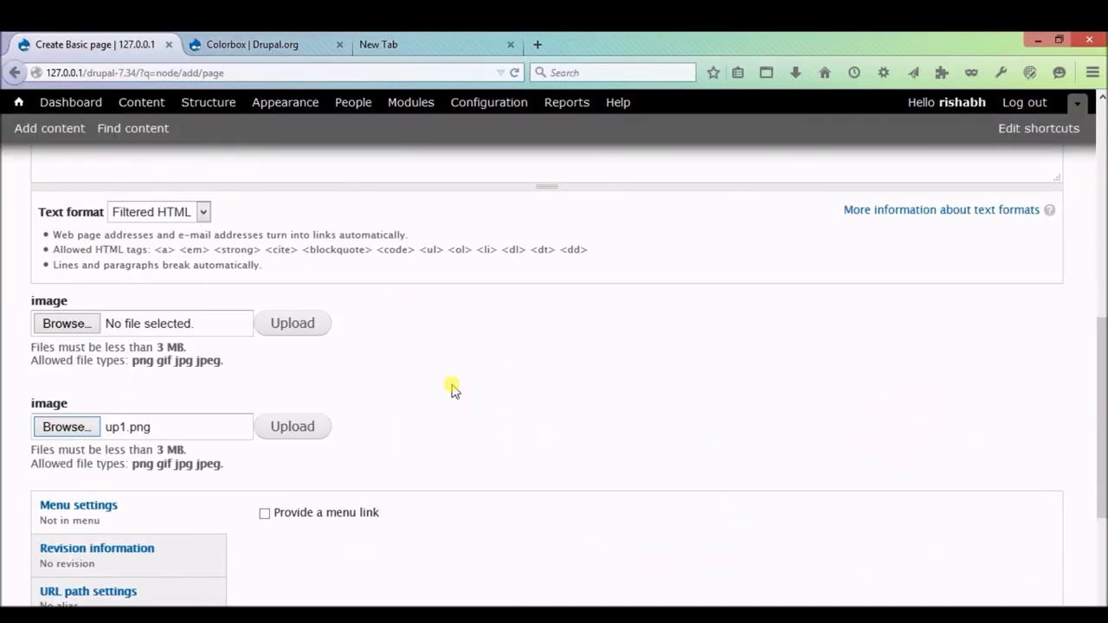
{"action": "left_click", "coordinate": [272, 431]}
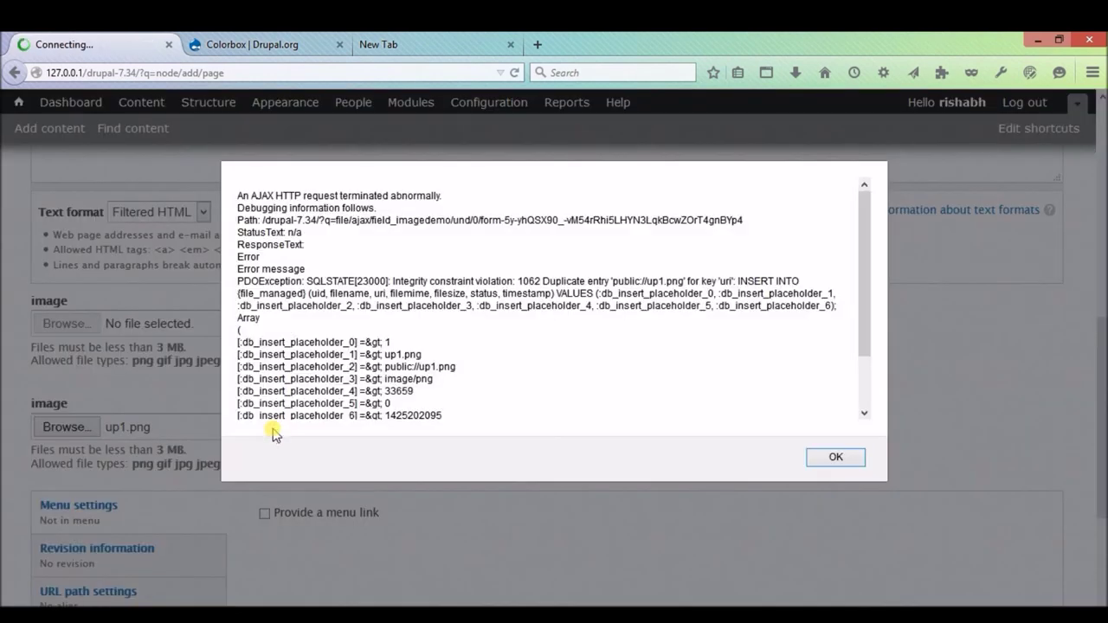
{"action": "left_click", "coordinate": [836, 458]}
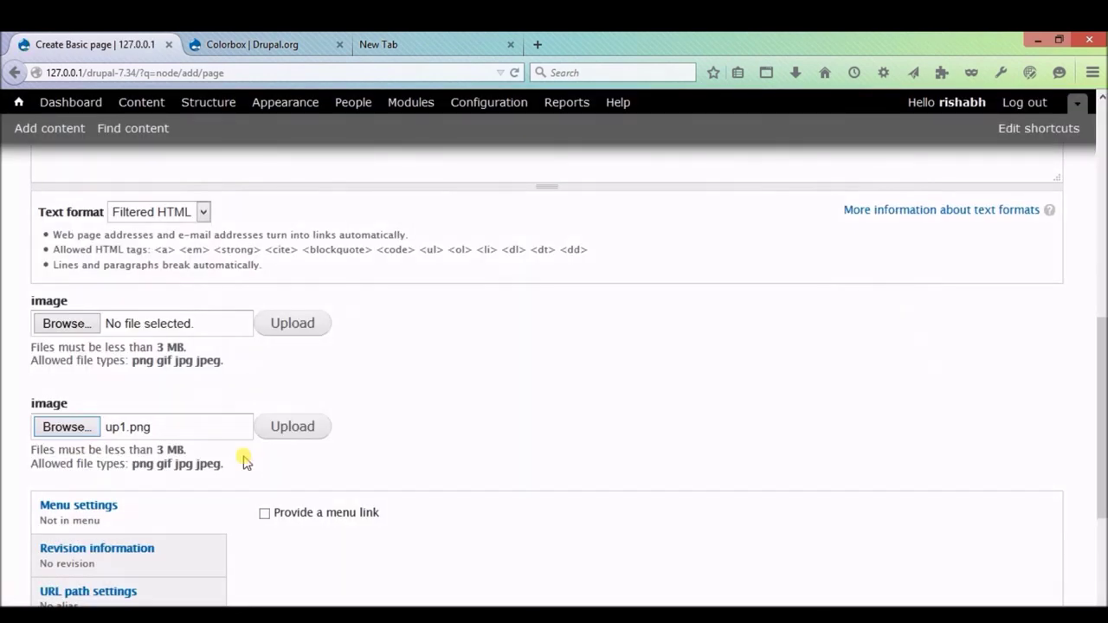
Step: Upload up1.png from the Demo folder into the first image field
{"action": "left_click", "coordinate": [81, 326]}
{"action": "left_click", "coordinate": [160, 186]}
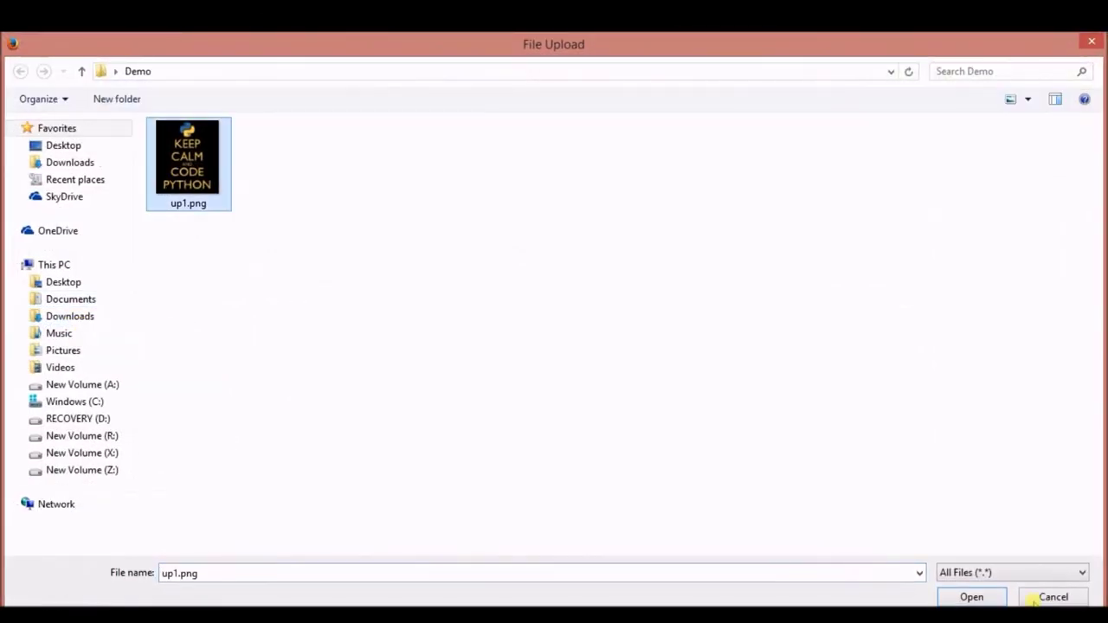
{"action": "left_click", "coordinate": [972, 597]}
{"action": "left_click", "coordinate": [273, 334]}
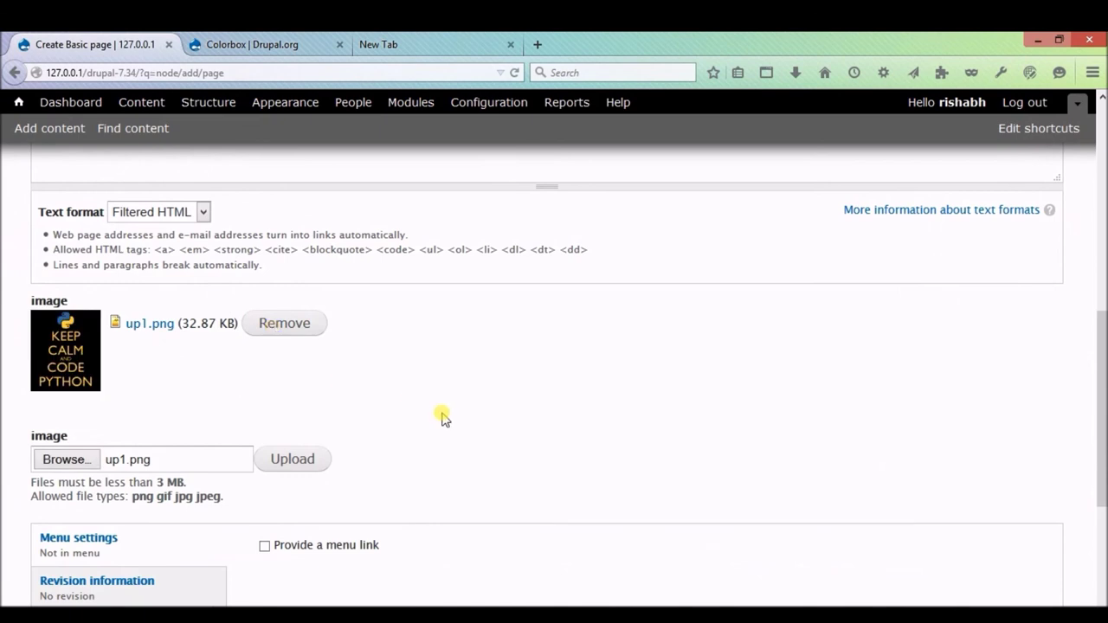
Step: Save the new page and open its displayed image in the Colorbox overlay
{"action": "scroll", "coordinate": [441, 415], "scroll_direction": "down", "scroll_amount": 3}
{"action": "scroll", "coordinate": [443, 417], "scroll_direction": "down", "scroll_amount": 2}
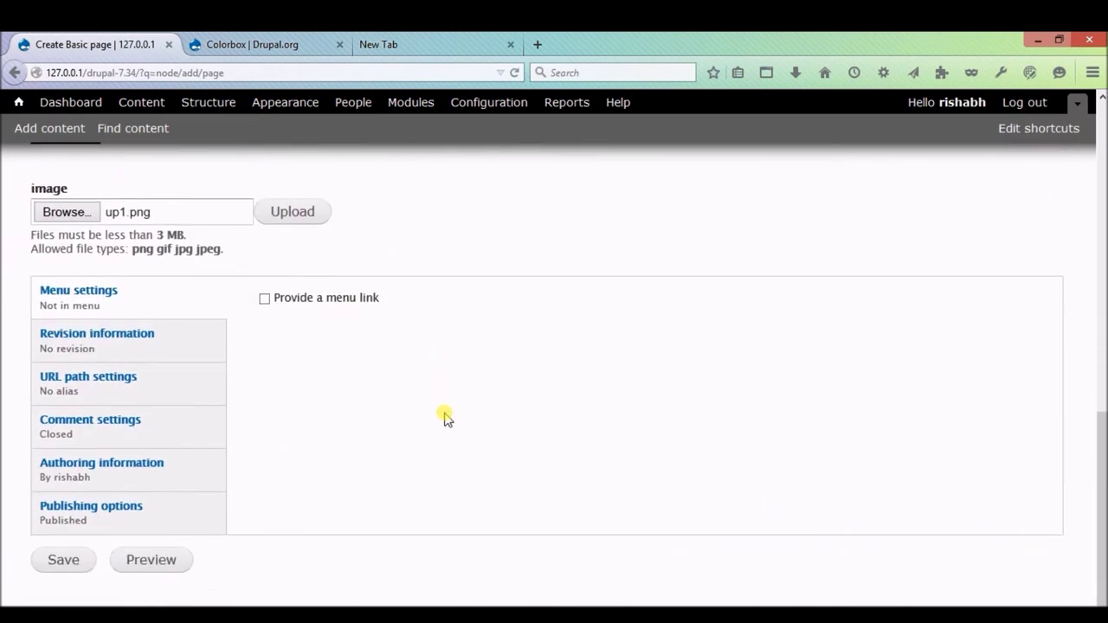
{"action": "left_click", "coordinate": [59, 552]}
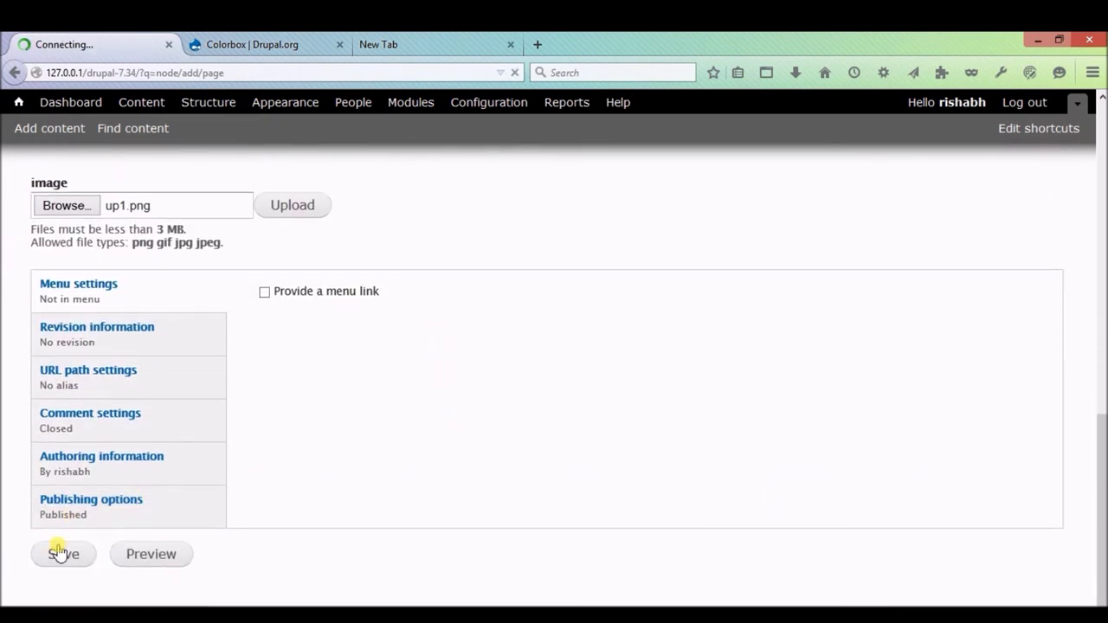
{"action": "scroll", "coordinate": [99, 398], "scroll_direction": "down", "scroll_amount": 4}
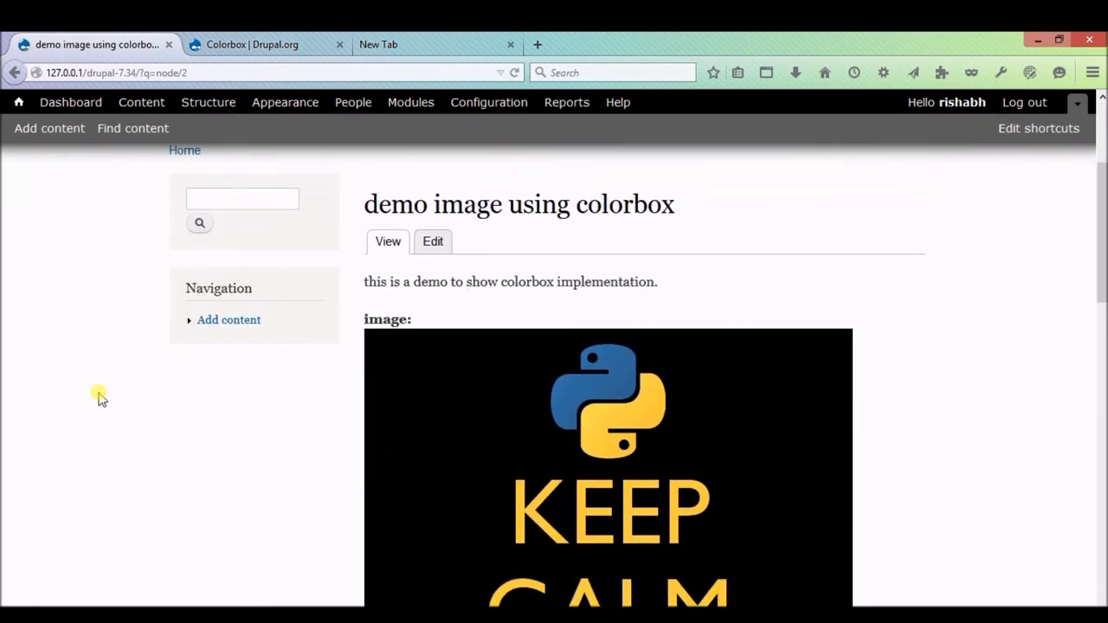
{"action": "left_click", "coordinate": [571, 413]}
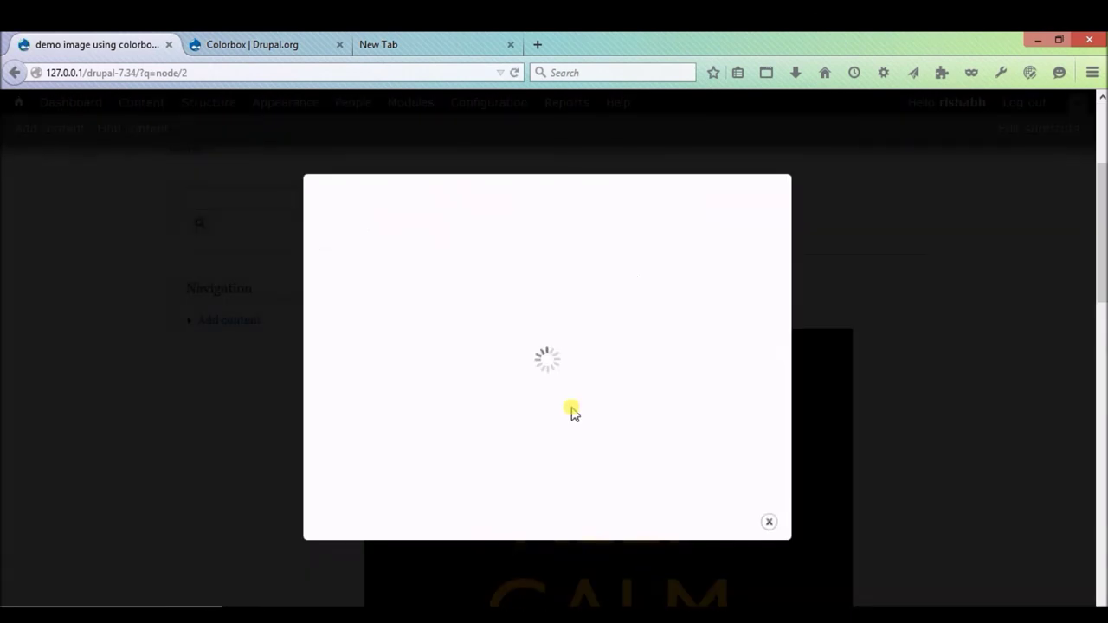